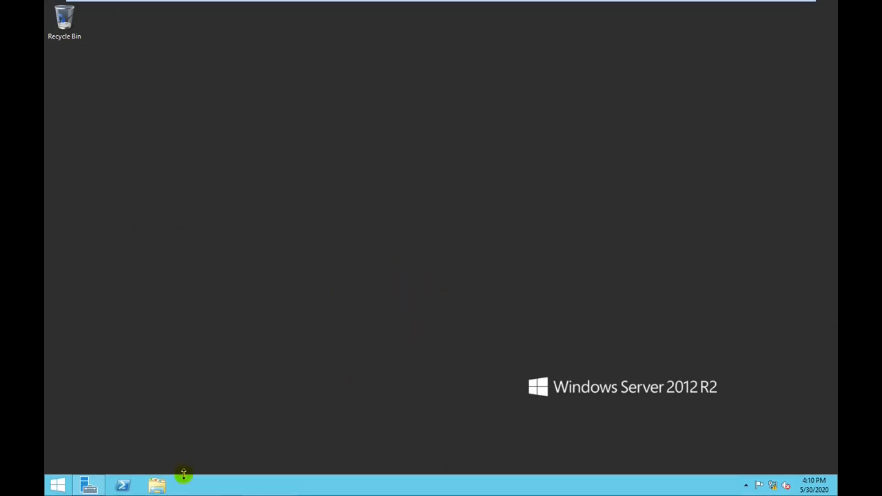
Rename the computer to DC-1 in System Properties and acknowledge the restart notice
click(157, 487)
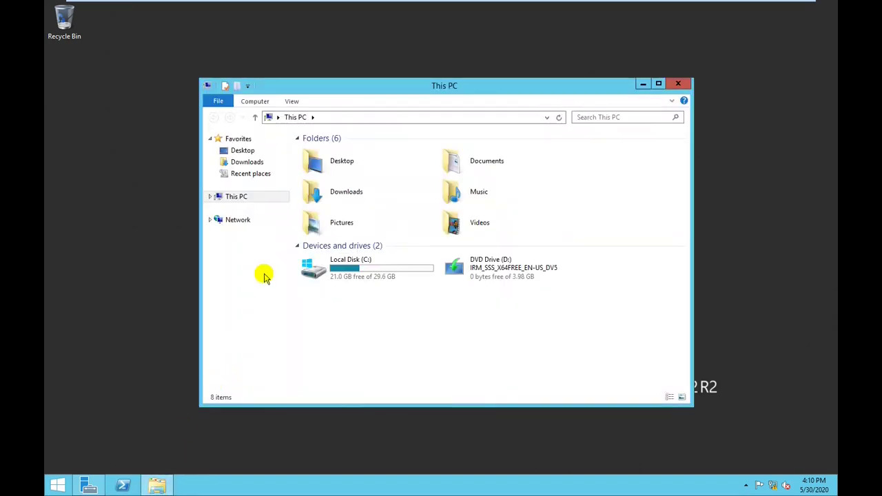
right_click(252, 199)
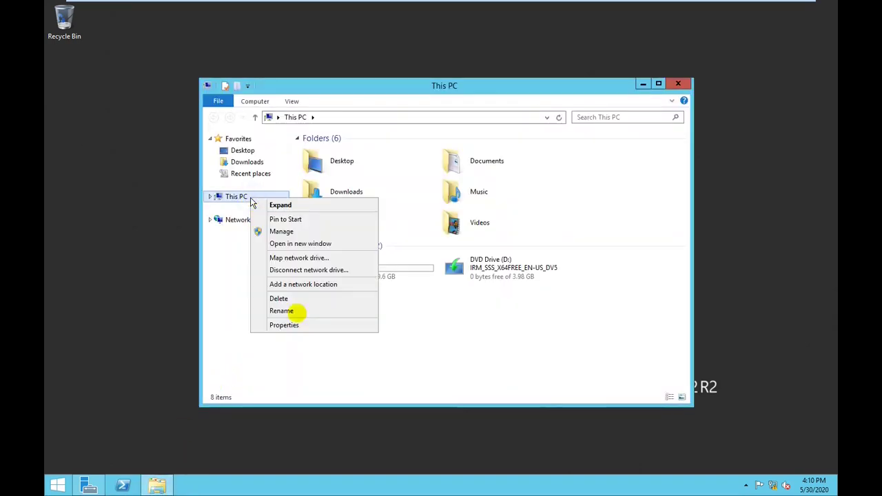
click(288, 325)
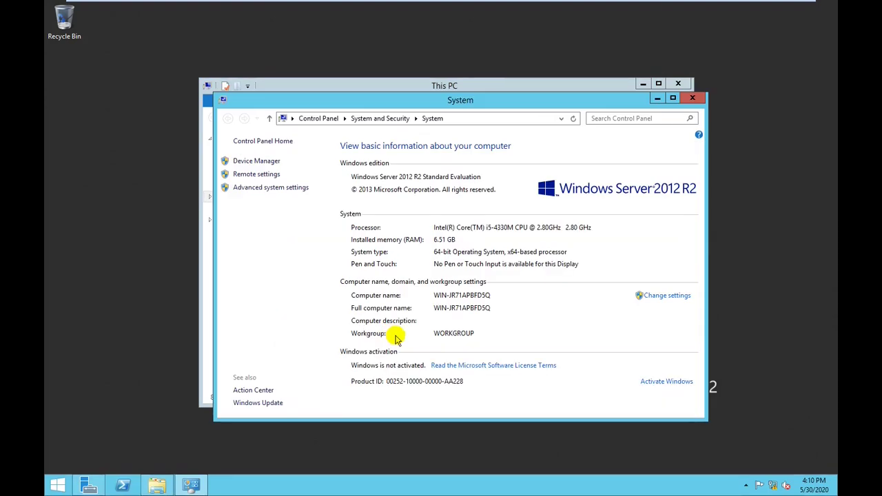
click(673, 296)
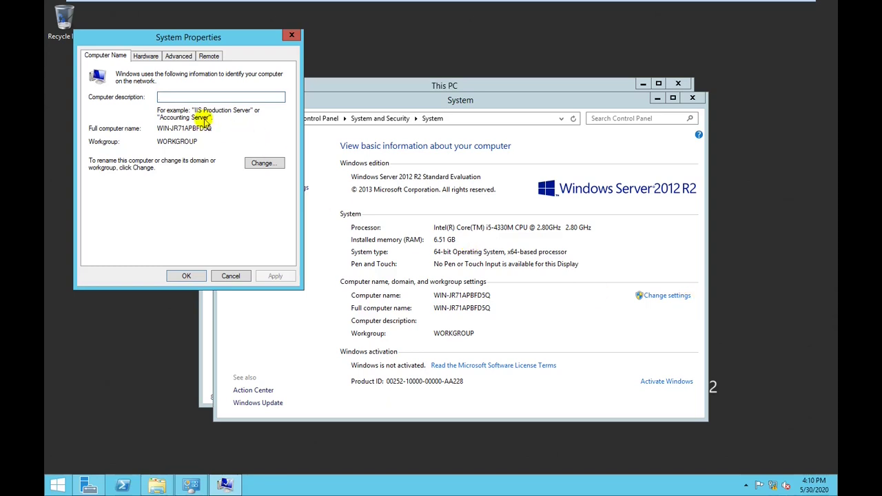
click(265, 163)
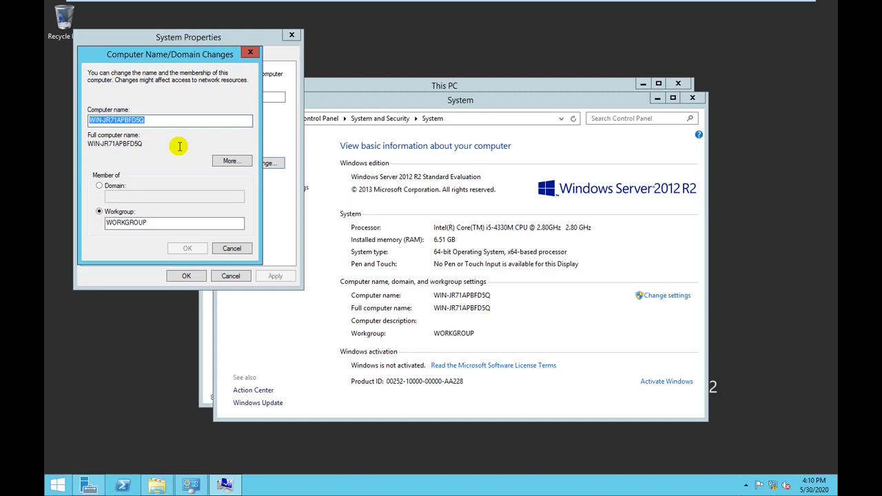
text(DC-1)
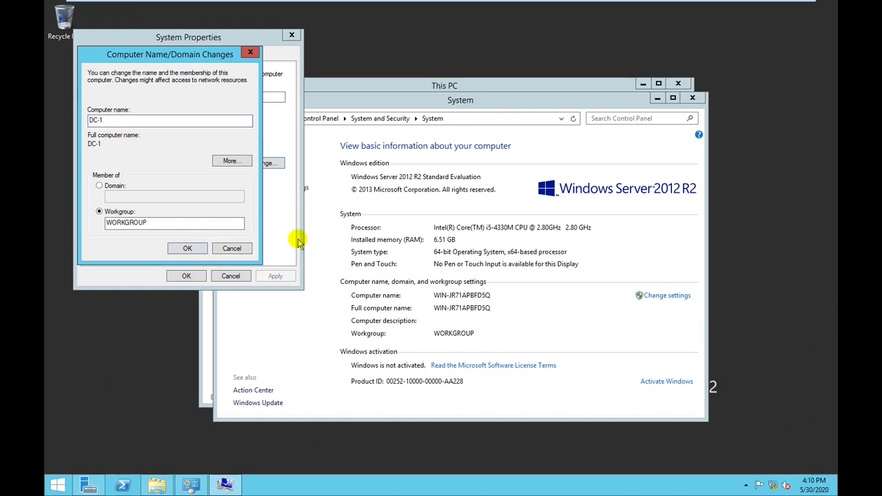
key(Return)
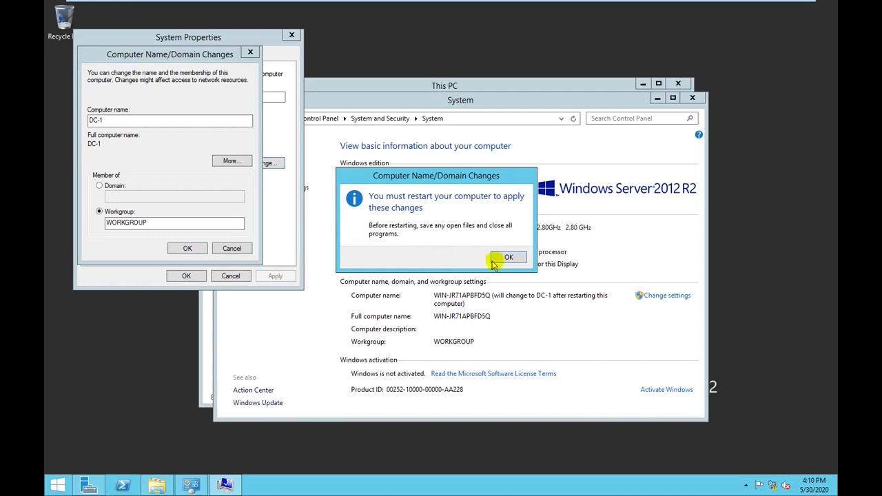
click(507, 257)
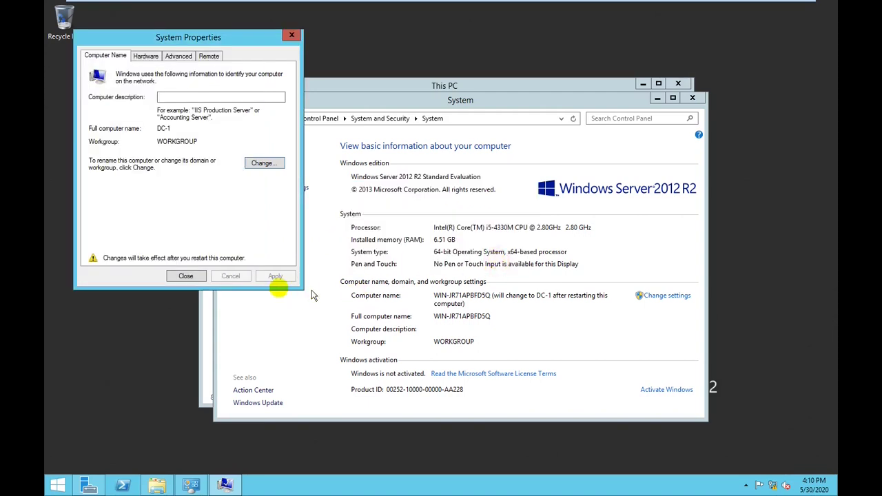
click(199, 276)
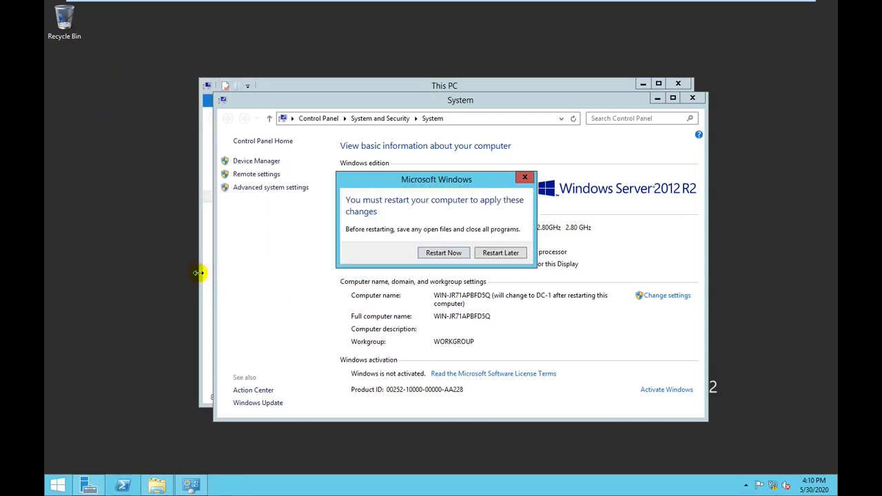
Restart the server now and sign back in as Administrator with the account password
click(455, 258)
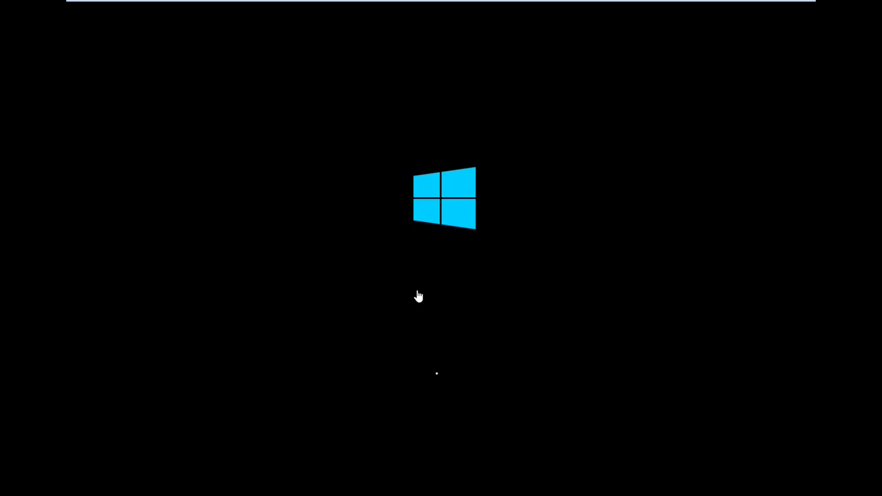
click(407, 361)
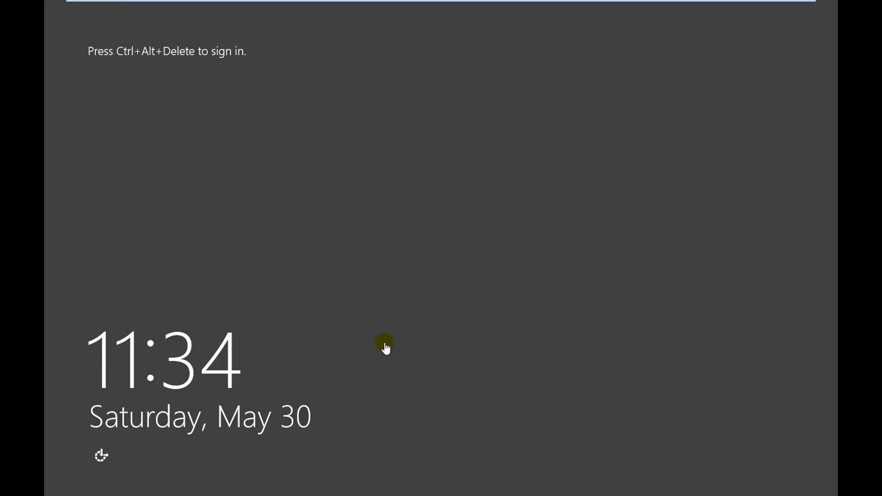
click(467, 326)
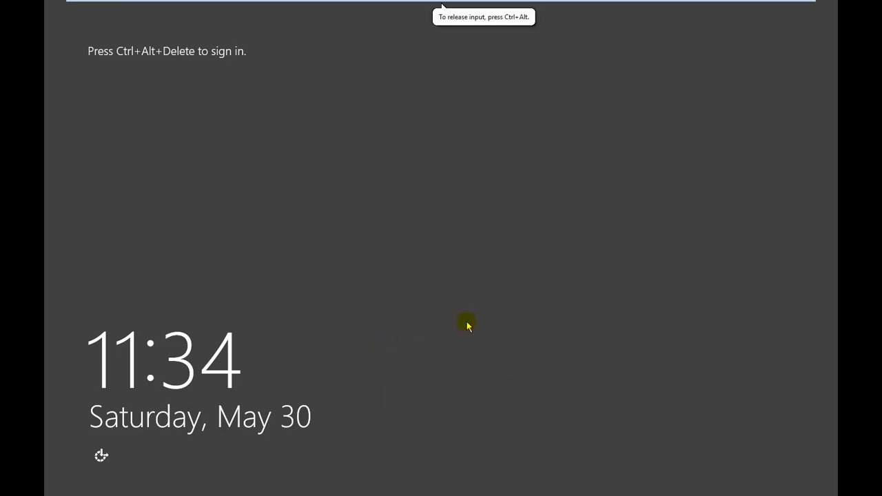
key(ctrl+alt+Delete)
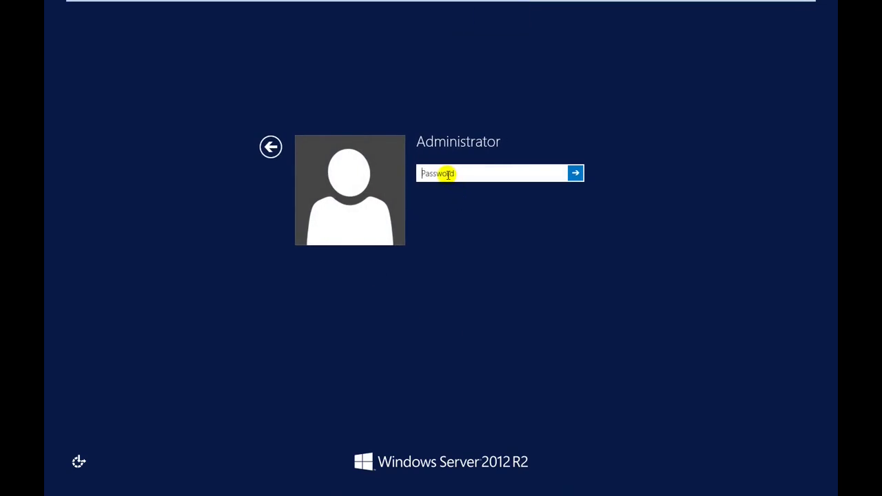
text(P@)
key(Return)
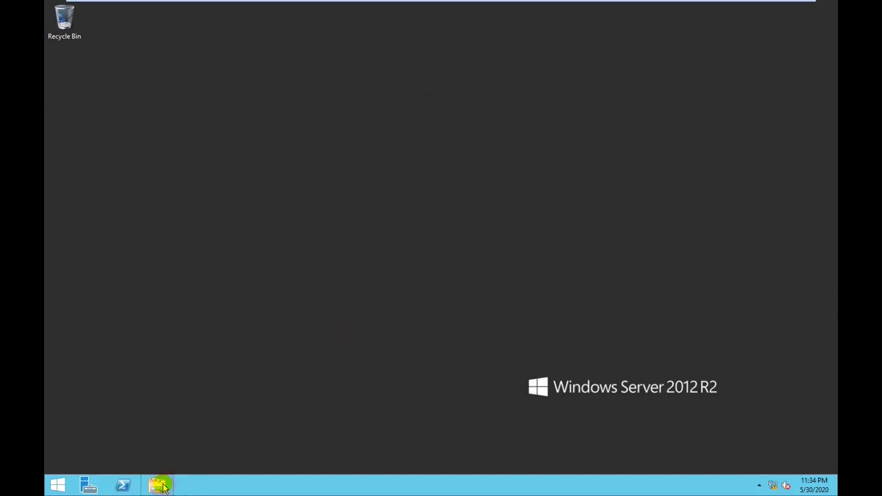
Confirm in the System window that the computer name now reads DC-1, then close it
key(super+e)
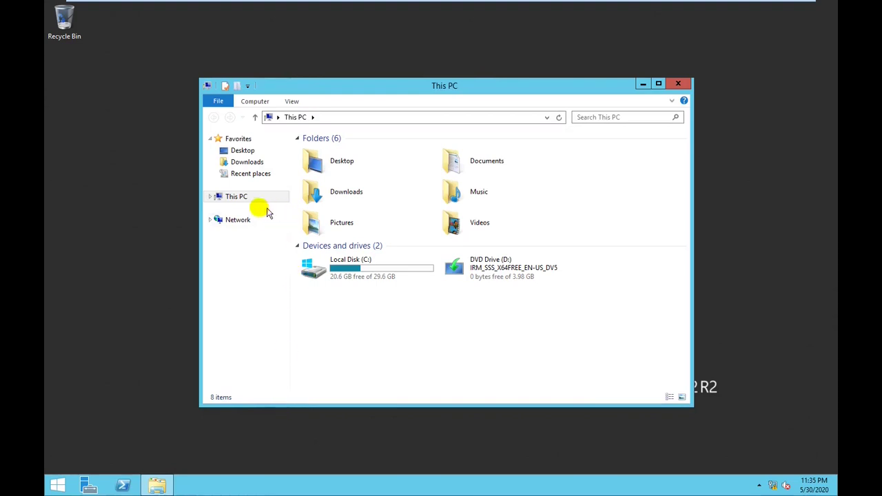
right_click(241, 201)
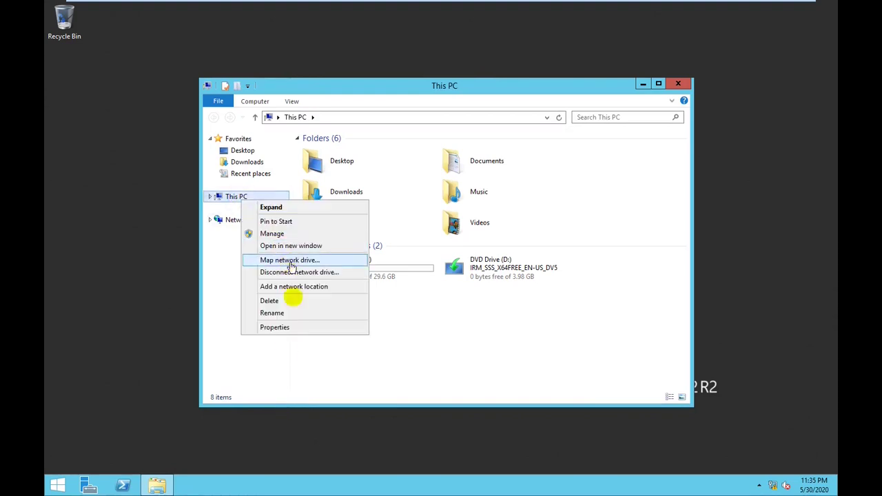
click(282, 329)
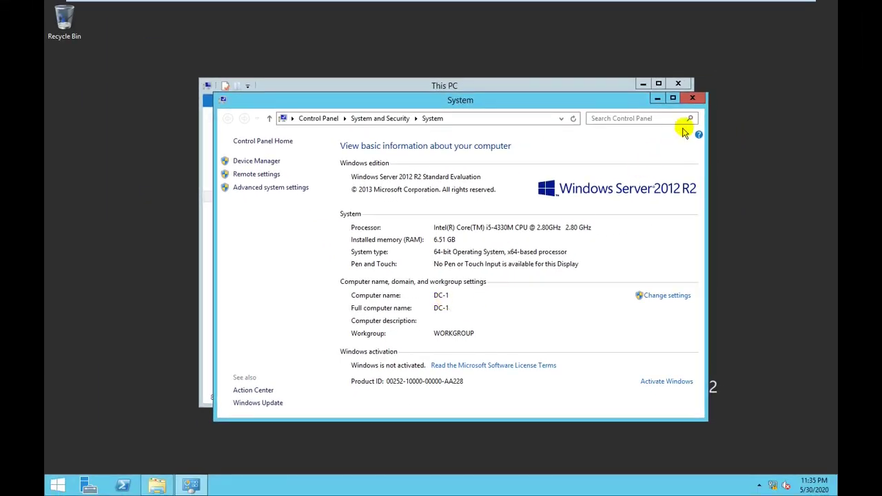
click(693, 98)
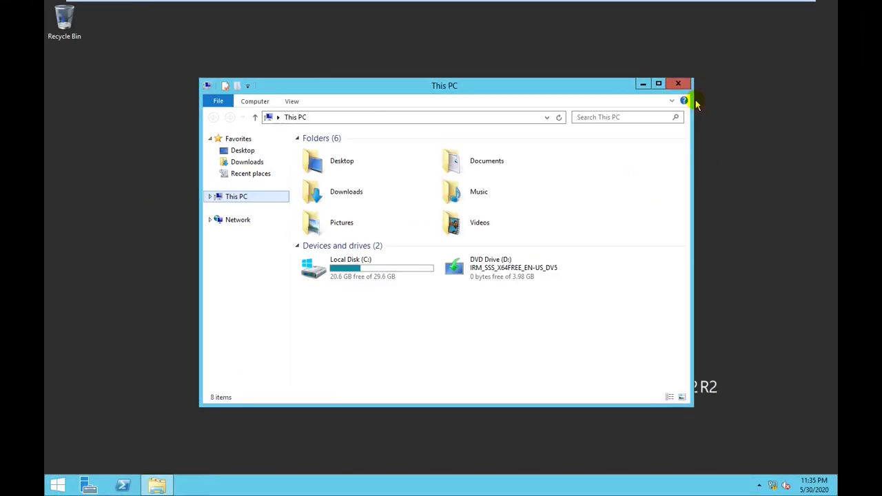
Close This PC, maximize Server Manager, and open Network Connections with ncpa.cpl
click(678, 83)
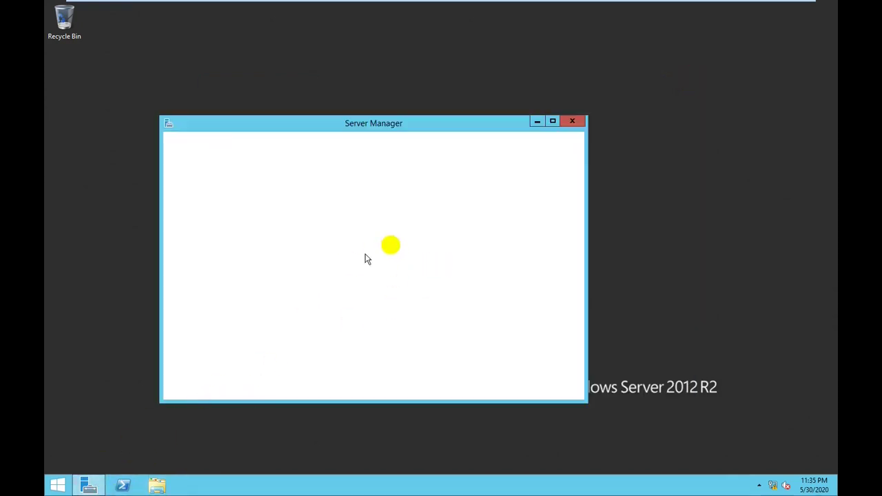
click(552, 122)
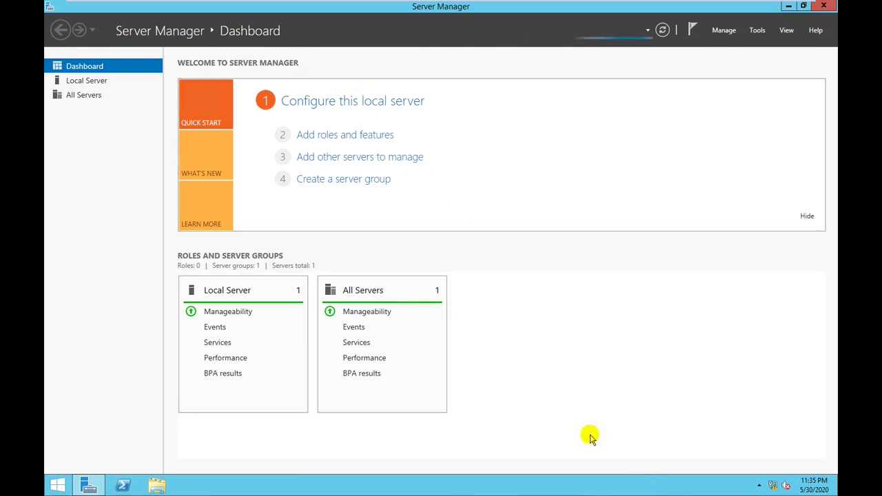
key(super+r)
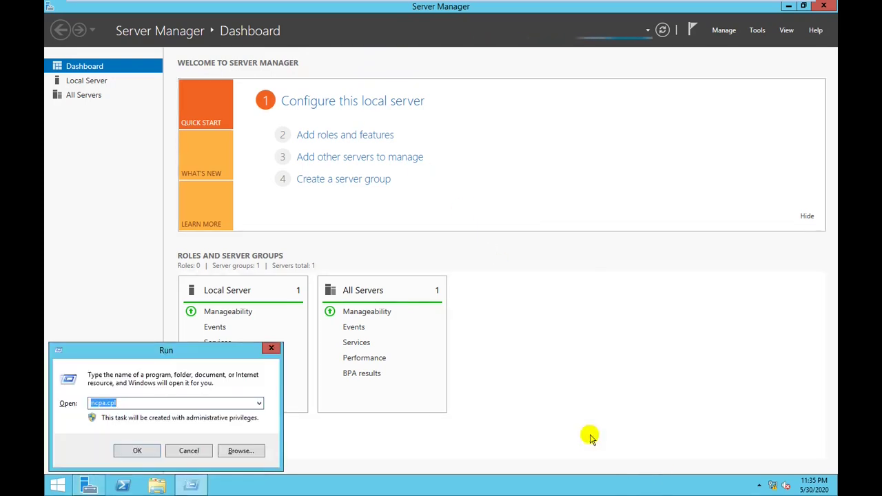
text(ncpa)
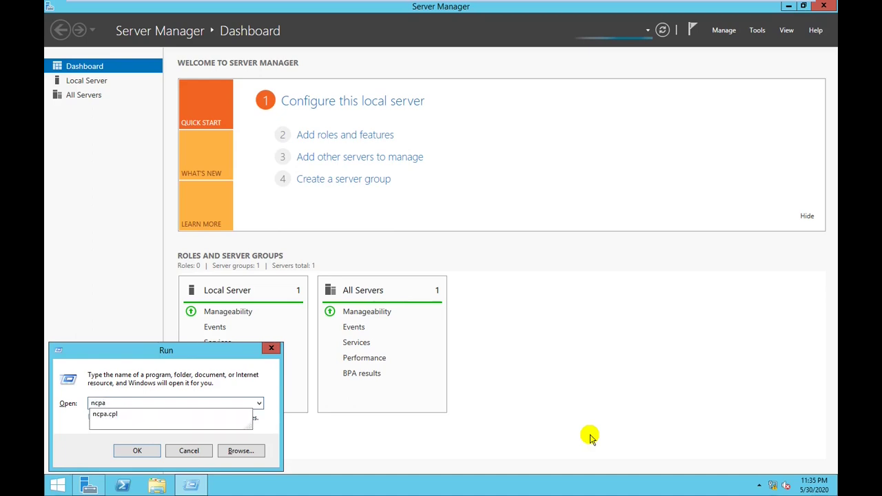
text(.cpl)
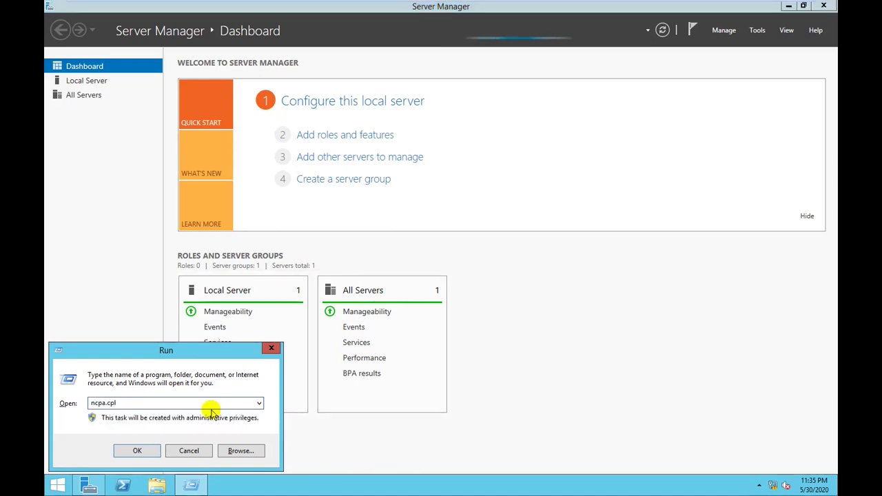
click(137, 451)
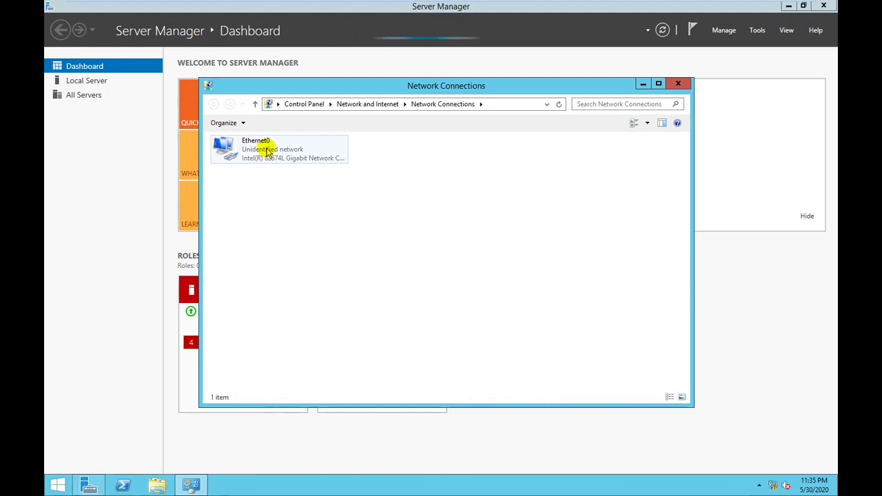
Verify Ethernet0's IPv4 settings (10.0.0.10, mask 255.0.0.0, DNS 10.0.0.10), then show Server Manager notifications
double_click(267, 152)
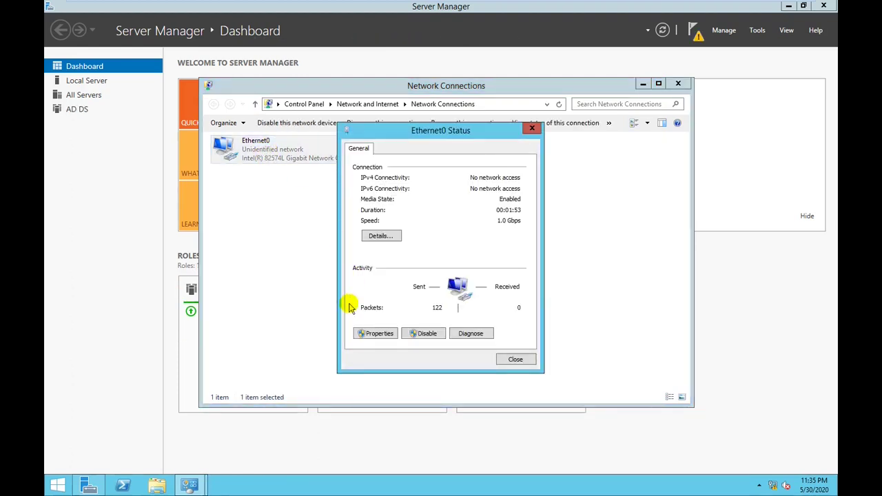
click(377, 335)
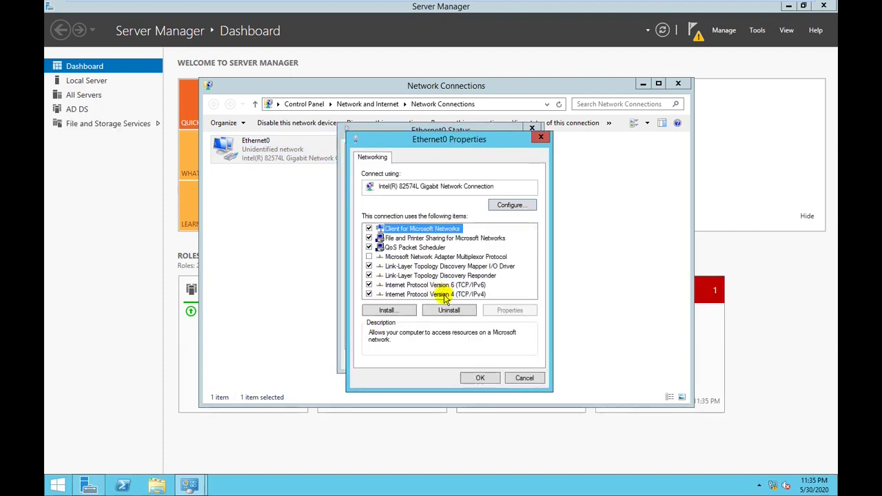
click(444, 295)
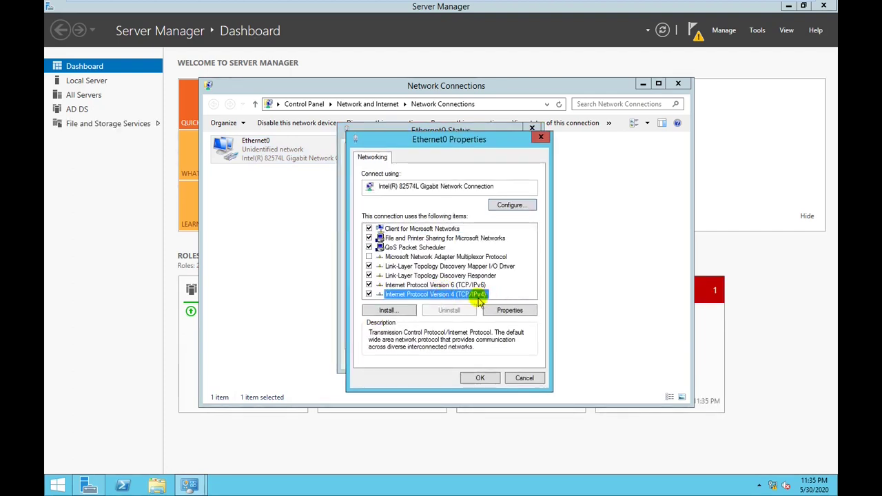
click(501, 310)
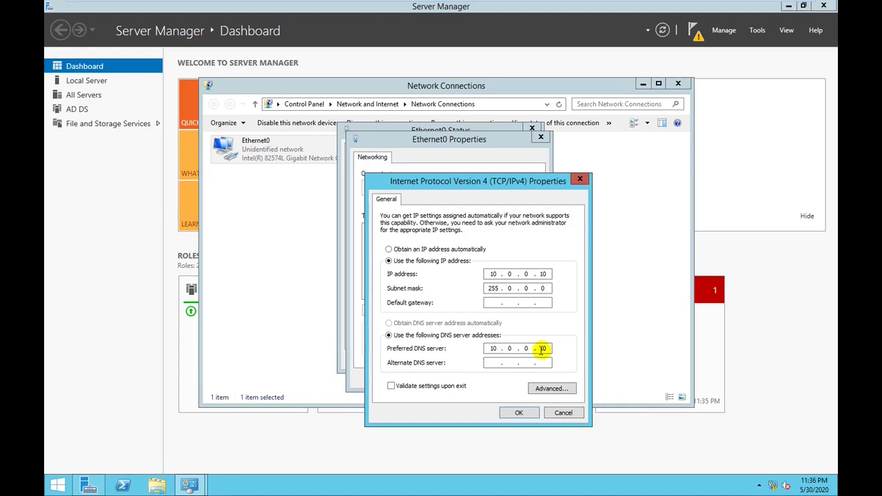
click(513, 411)
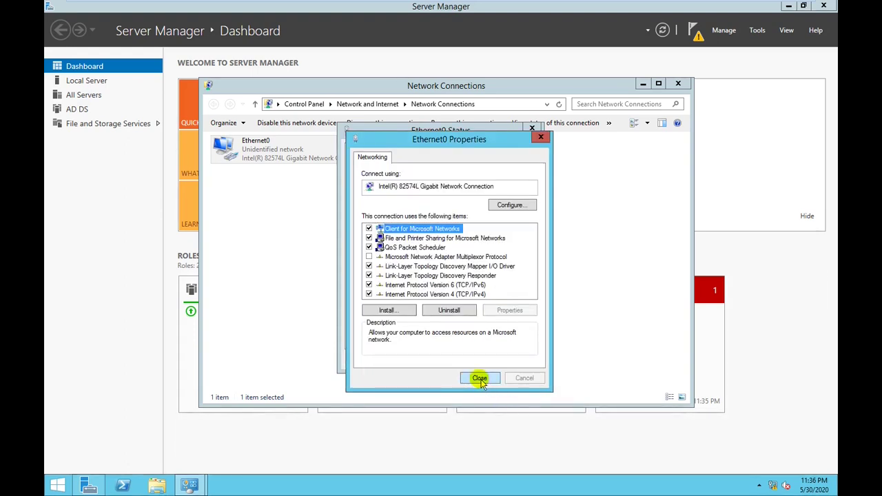
click(480, 379)
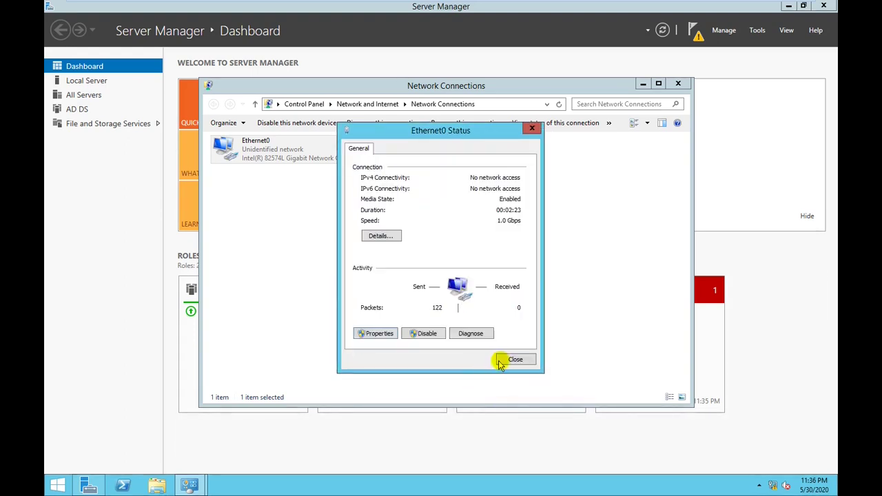
click(503, 362)
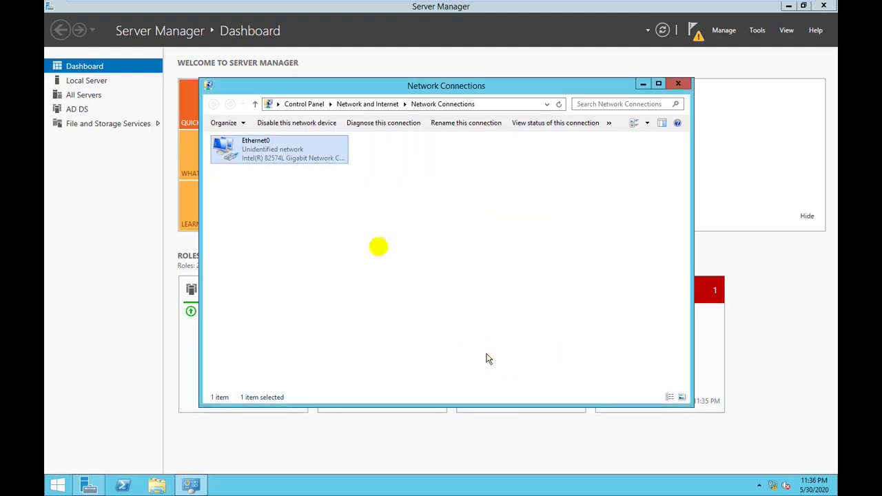
click(676, 85)
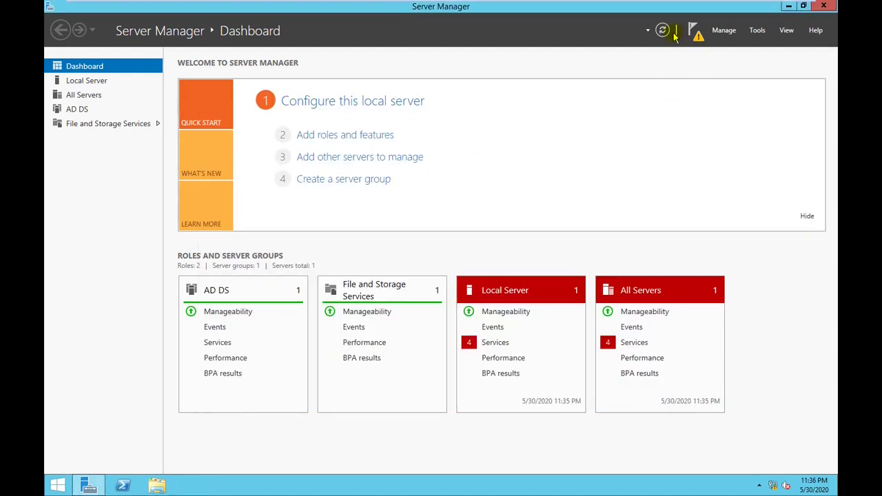
click(696, 34)
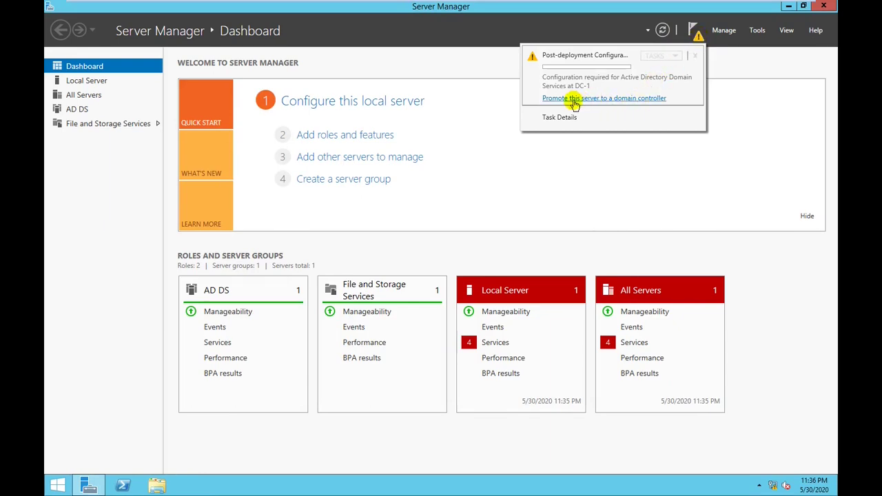
Launch the AD DS Configuration Wizard from 'Promote this server to a domain controller'
click(573, 100)
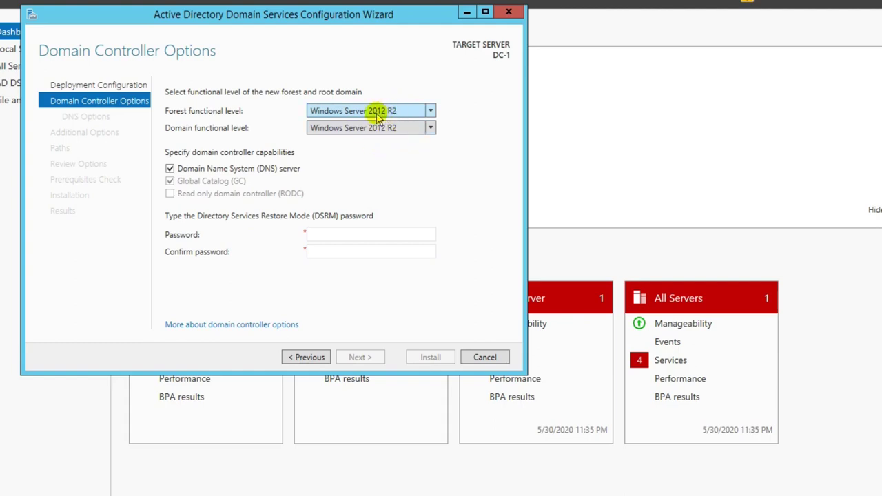
Keep forest and domain functional levels at Windows Server 2012 R2
click(384, 116)
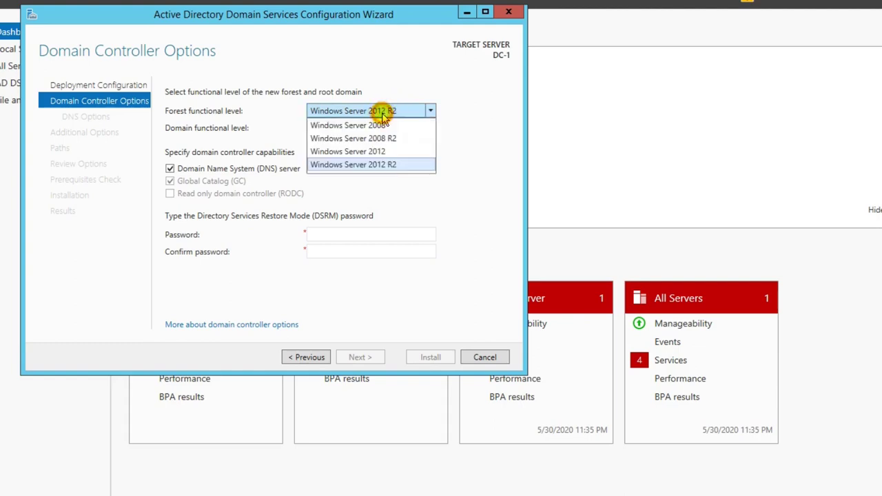
click(383, 116)
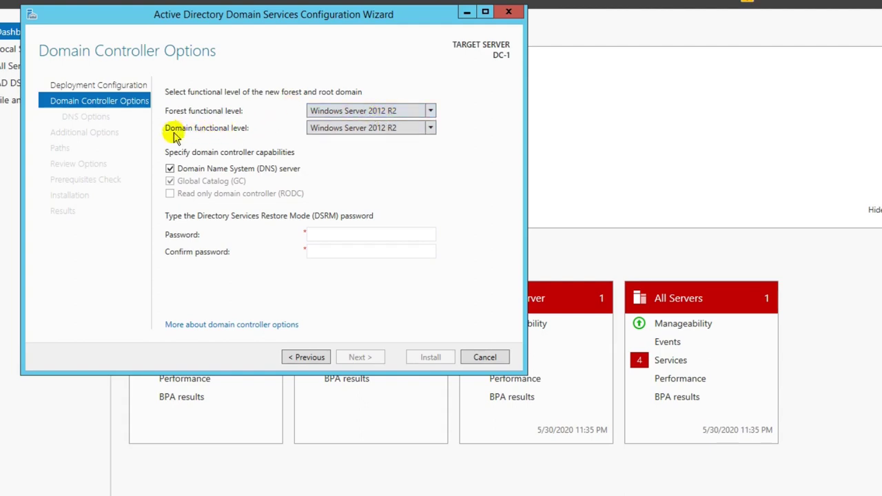
click(351, 130)
click(353, 134)
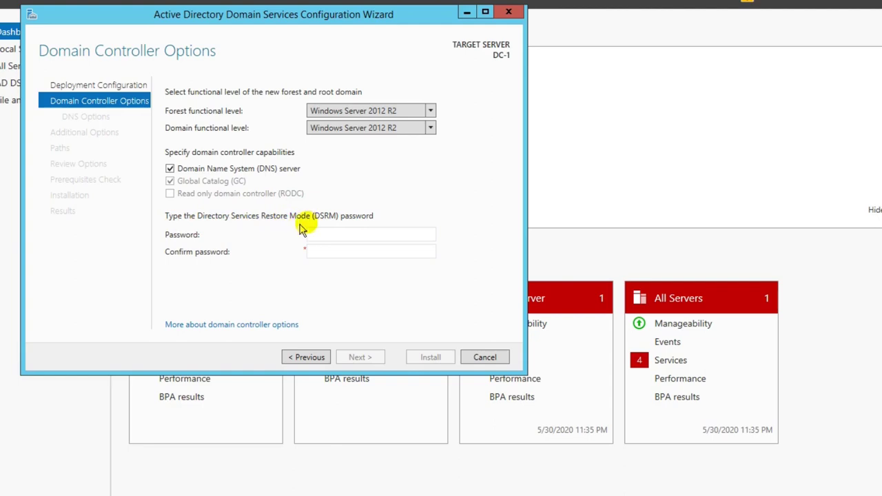
Enter and confirm the DSRM password, then continue to DNS Options
click(341, 235)
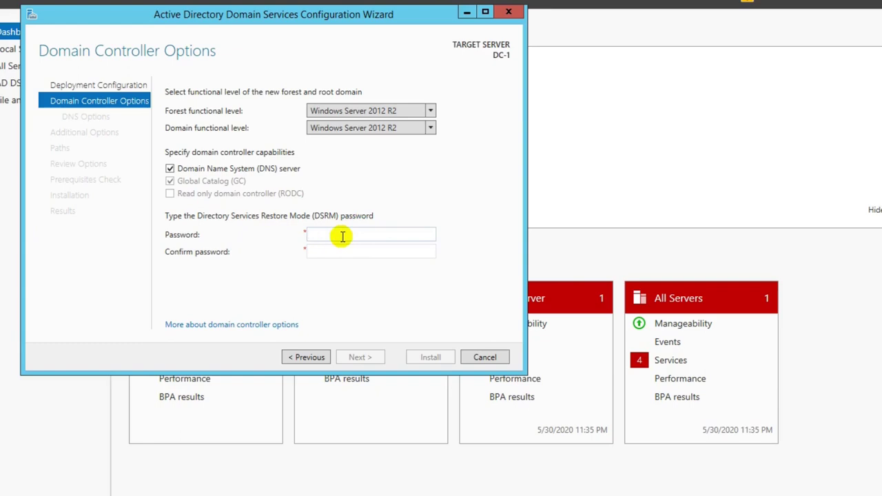
click(342, 236)
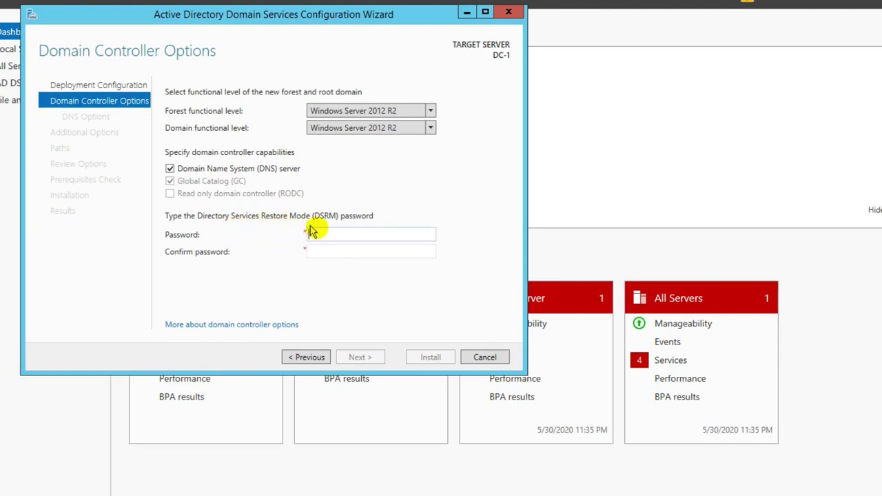
text(Pas)
text(sword)
key(Tab)
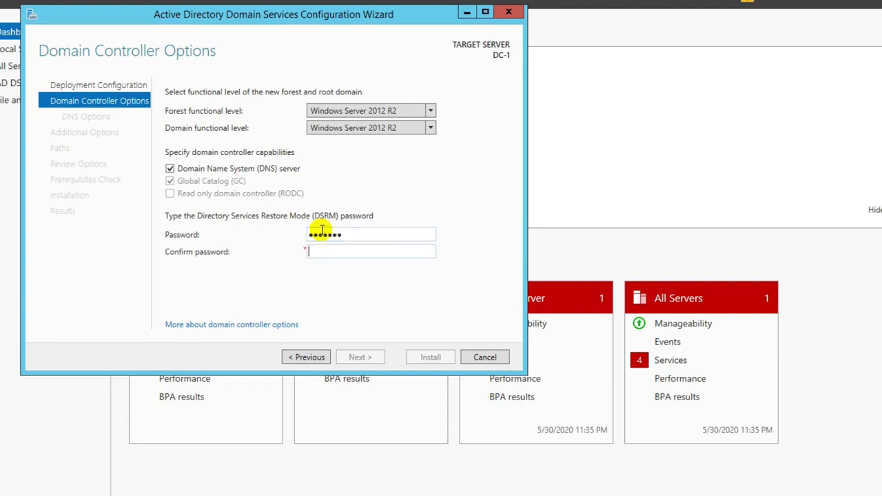
text(Password)
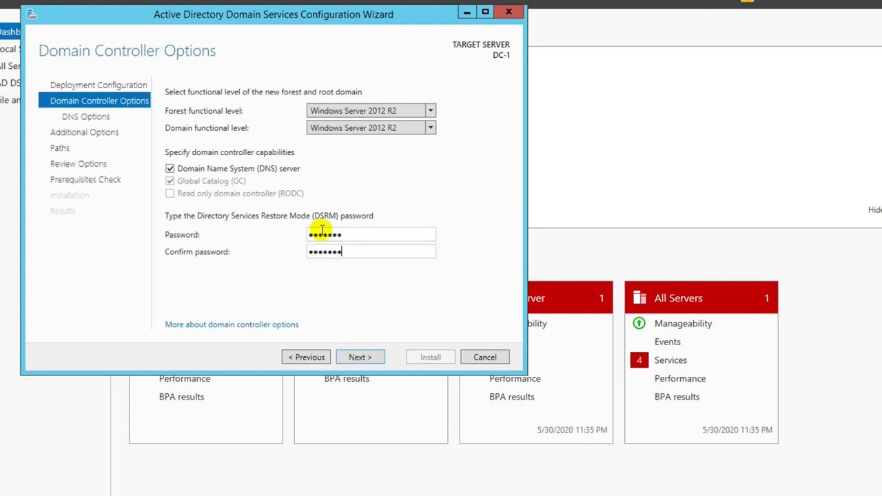
click(354, 358)
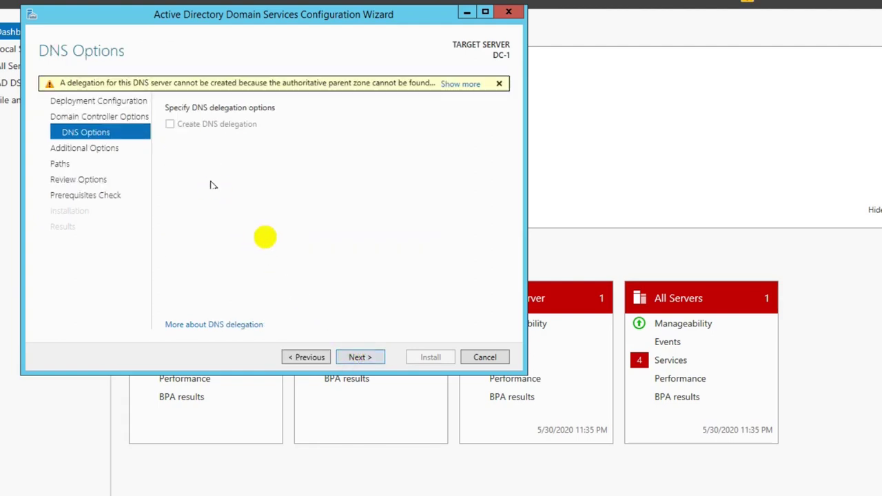
Pass DNS Options and accept the NetBIOS name HCL on Additional Options
click(369, 359)
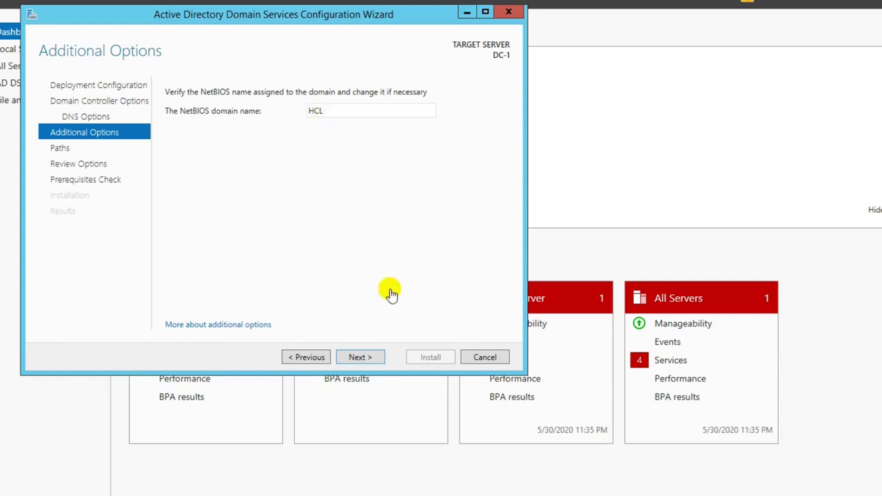
click(374, 358)
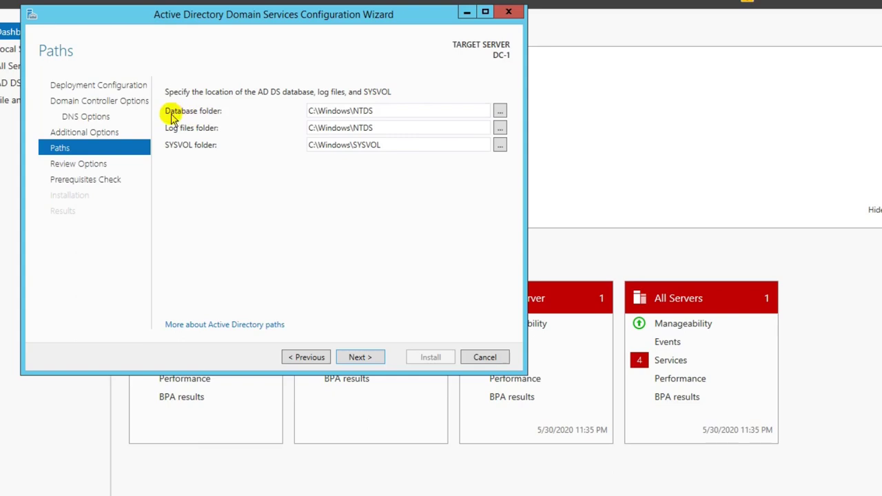
Keep the default C:\Windows database, log and SYSVOL paths and continue to Review Options
click(170, 113)
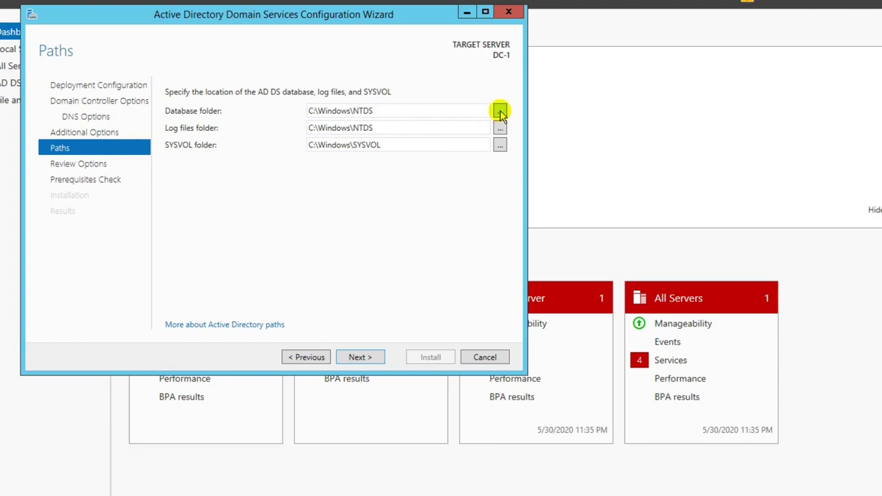
click(500, 113)
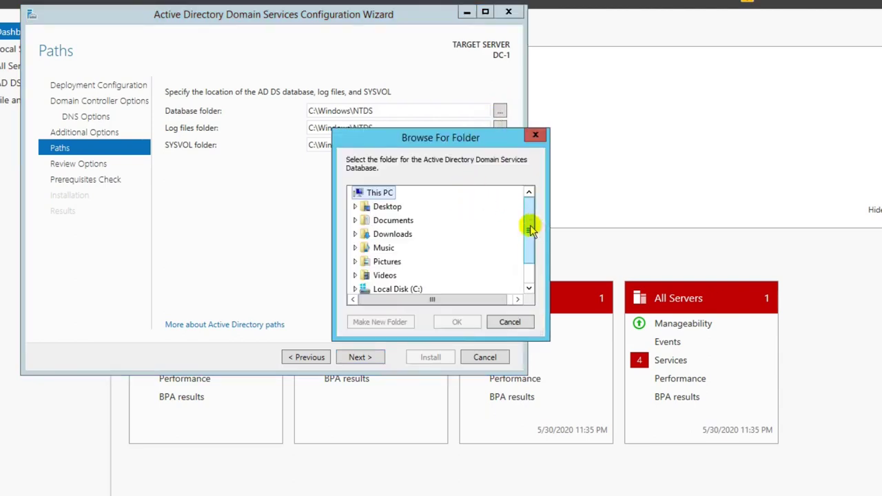
drag(527, 228, 529, 270)
click(508, 321)
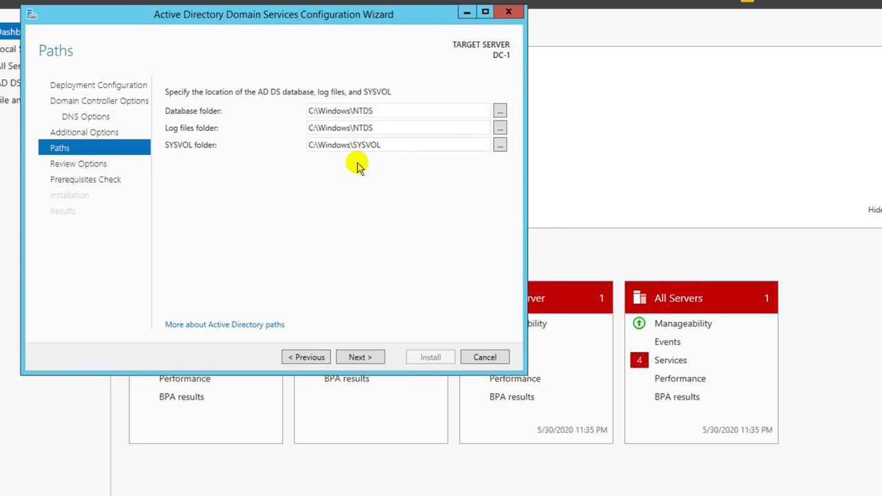
click(359, 357)
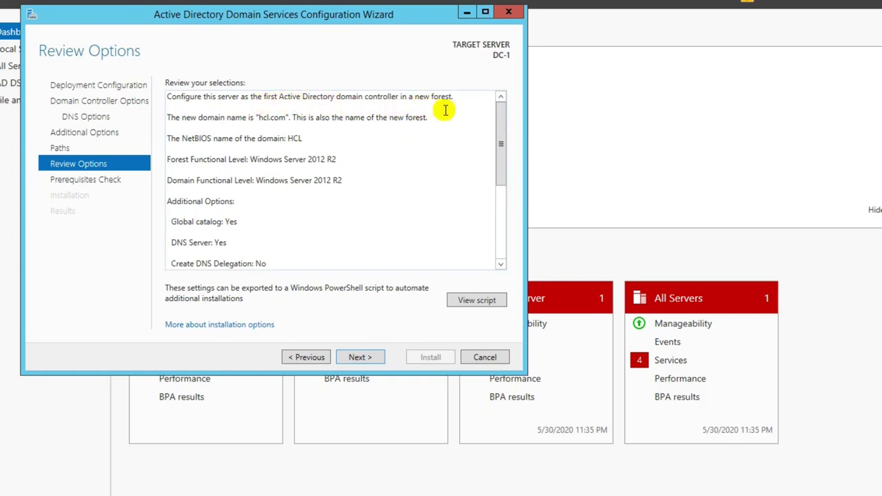
Review NetBIOS HCL, functional levels and global catalog settings, then run the Prerequisites Check
click(279, 122)
key(ctrl+a)
click(334, 135)
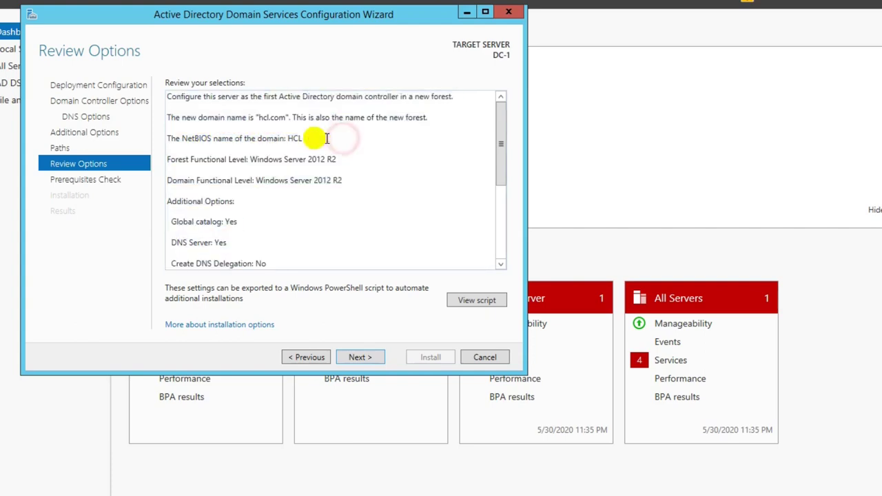
drag(286, 137, 304, 137)
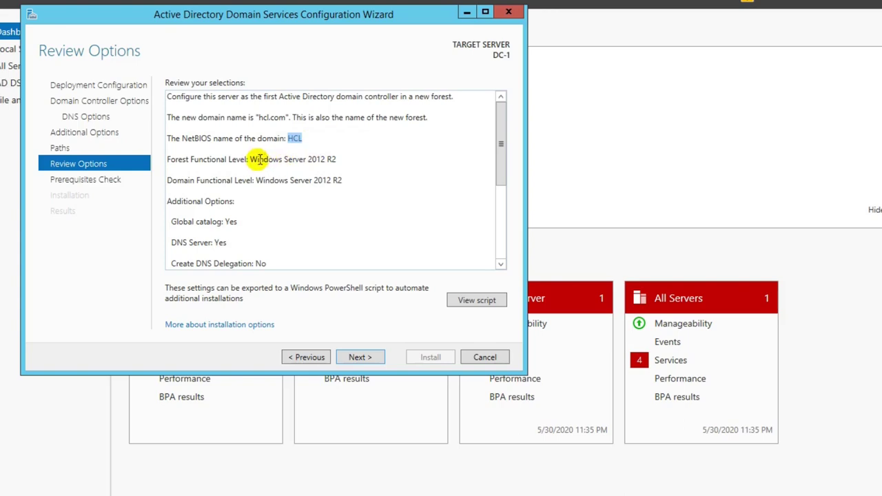
drag(252, 159, 338, 159)
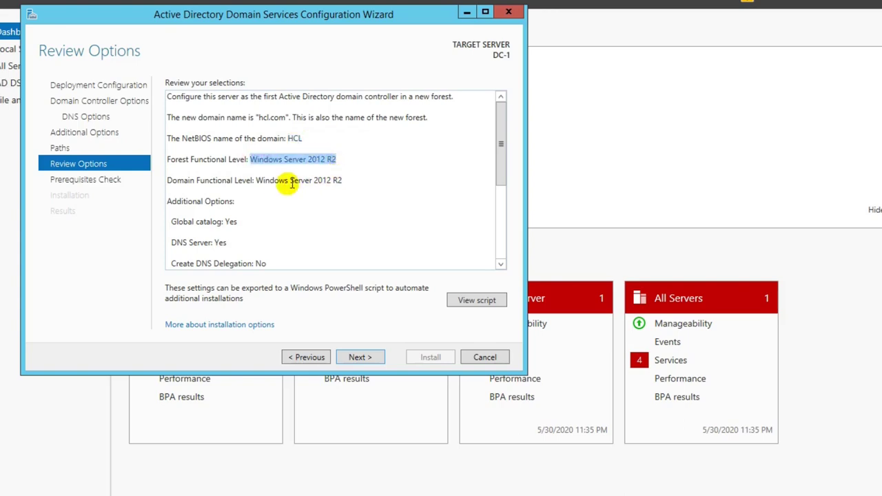
drag(255, 181, 342, 181)
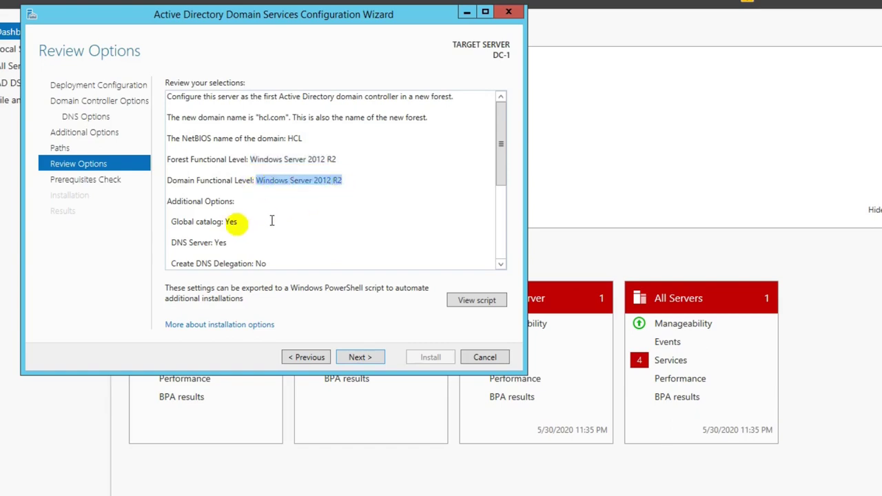
drag(170, 222, 246, 225)
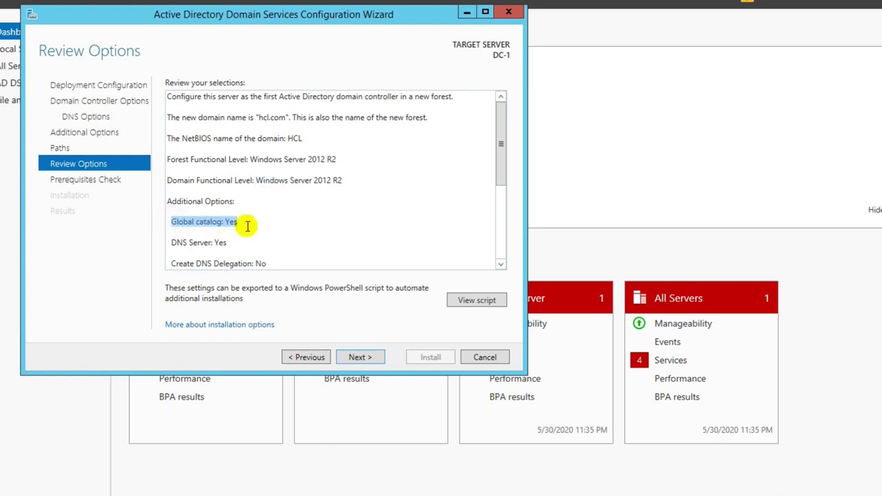
click(229, 229)
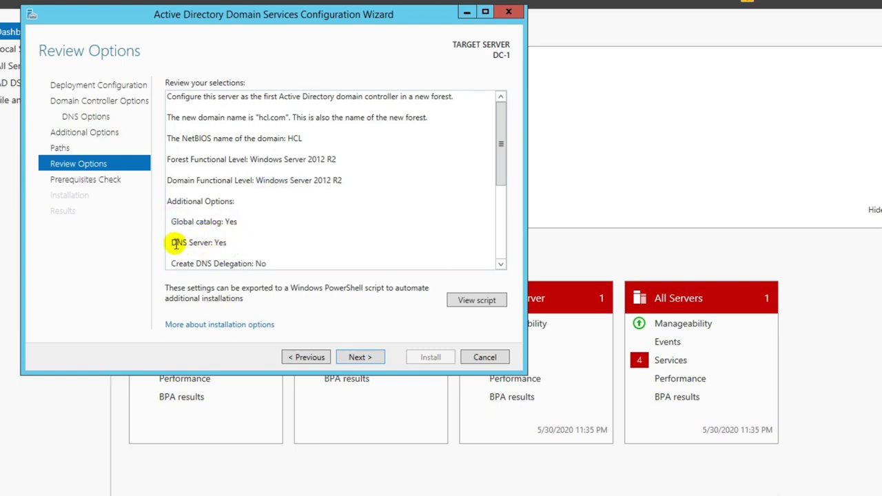
drag(175, 242, 231, 244)
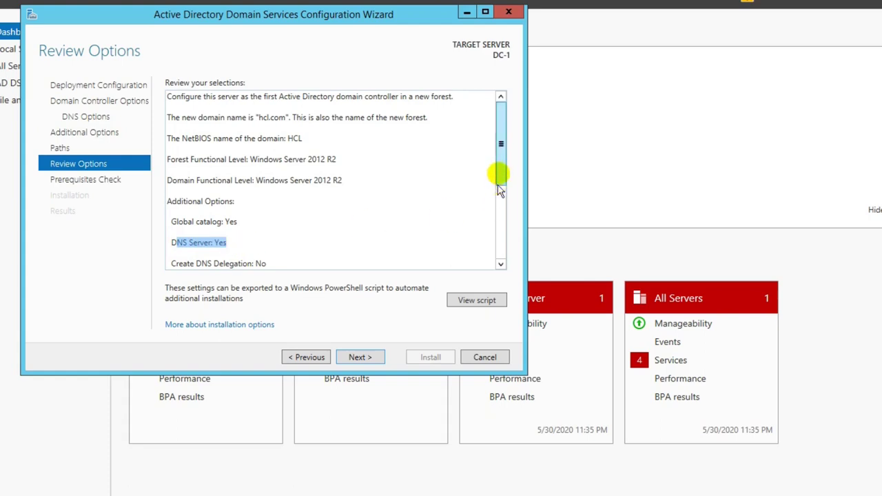
drag(498, 172, 500, 240)
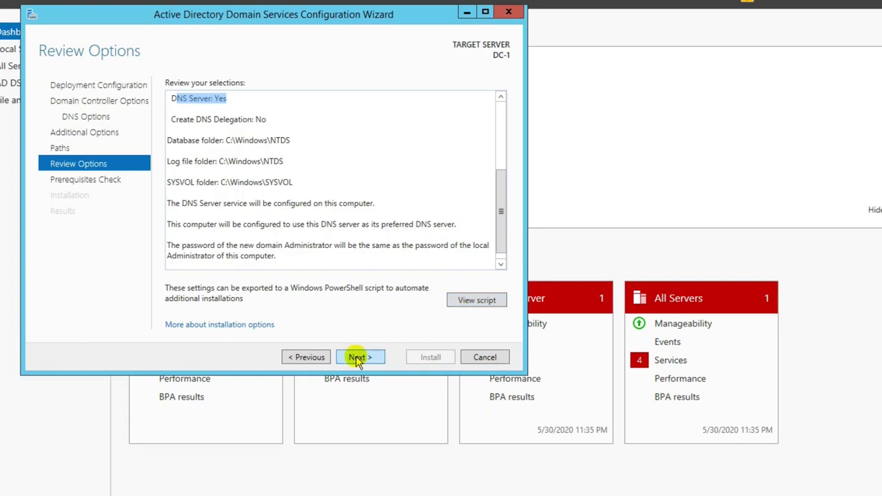
click(357, 358)
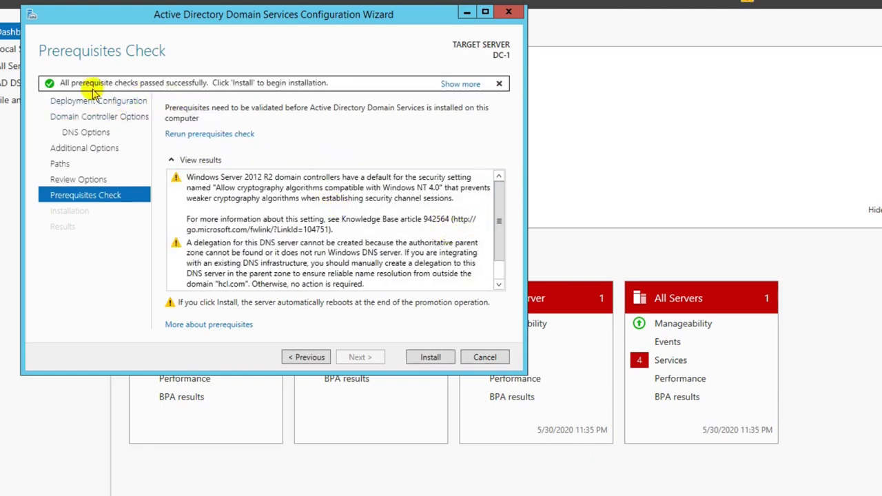
Start the AD DS installation after every prerequisite check has passed
scroll(500, 246, down, 2)
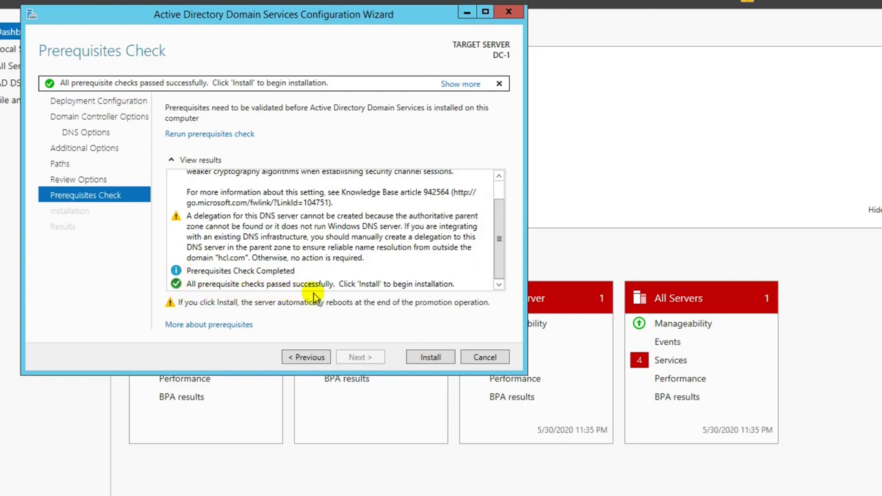
click(436, 358)
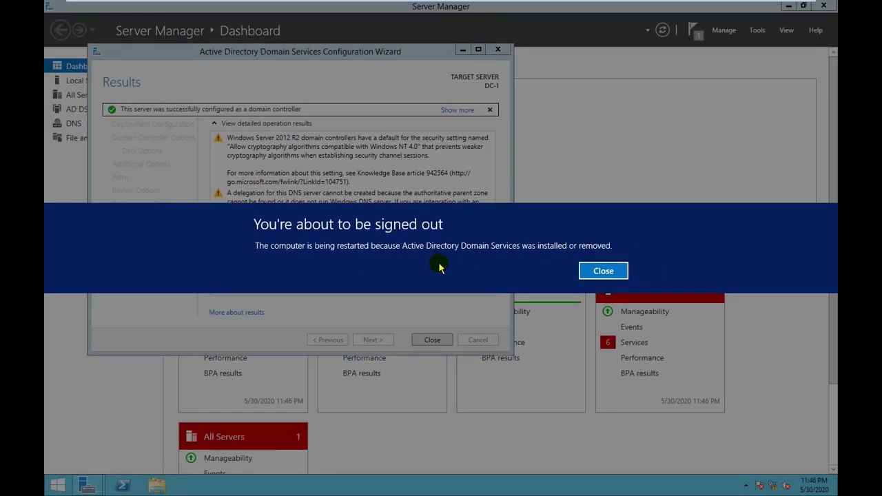
Close the sign-out notice and finished wizard, then reach the Administrator sign-in screen after the reboot
click(595, 276)
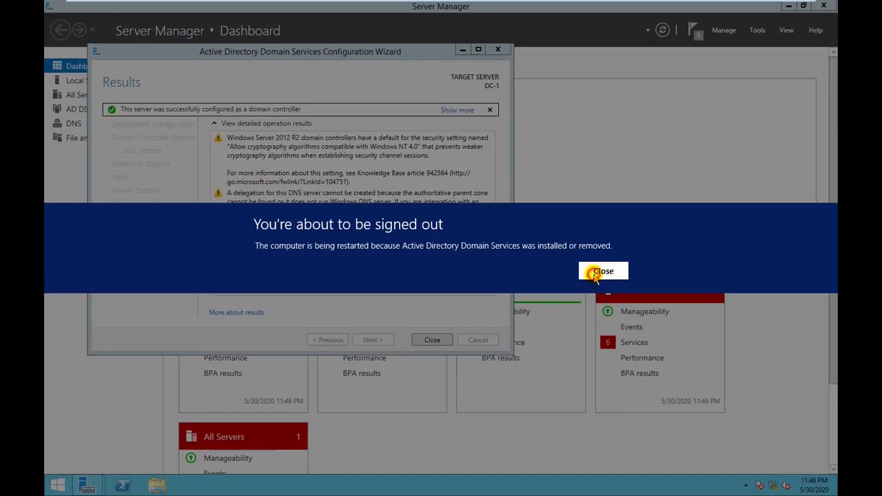
click(434, 340)
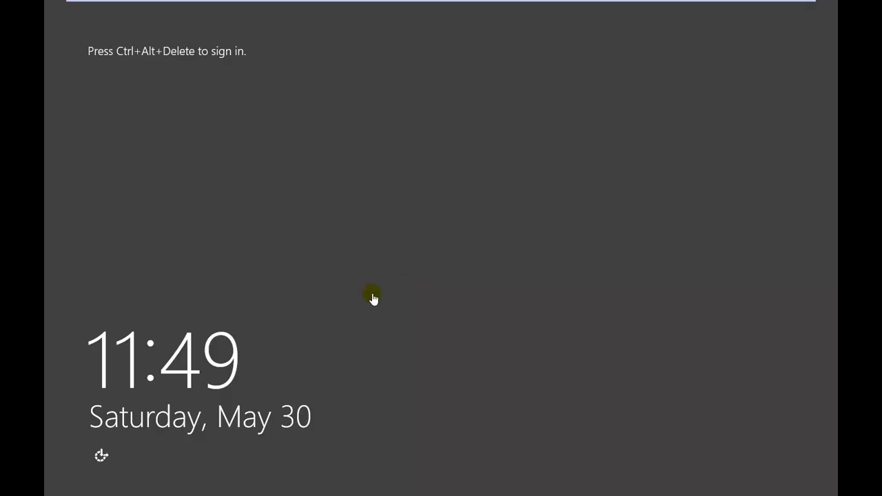
click(380, 295)
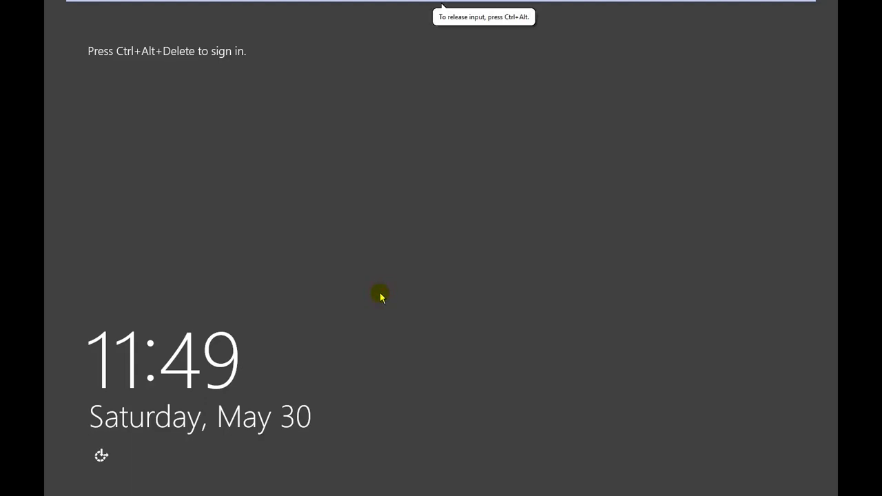
key(ctrl+alt+Delete)
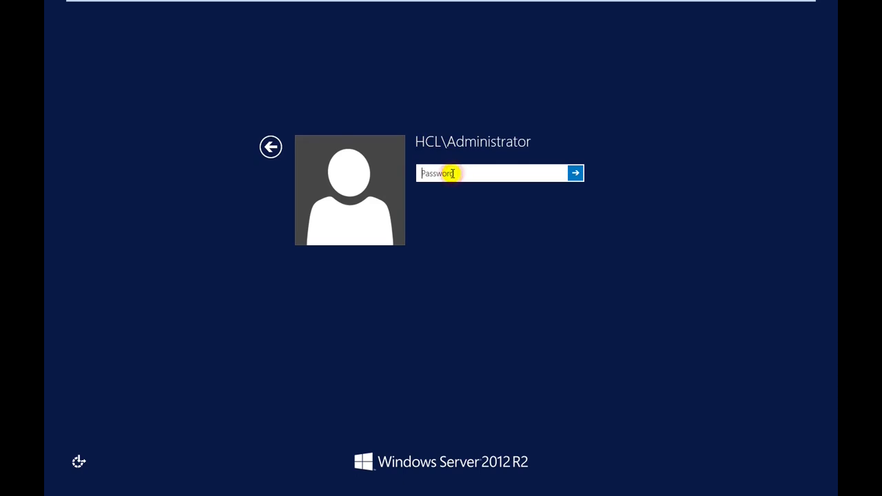
Sign in as the HCL domain Administrator with the account password
text(••)
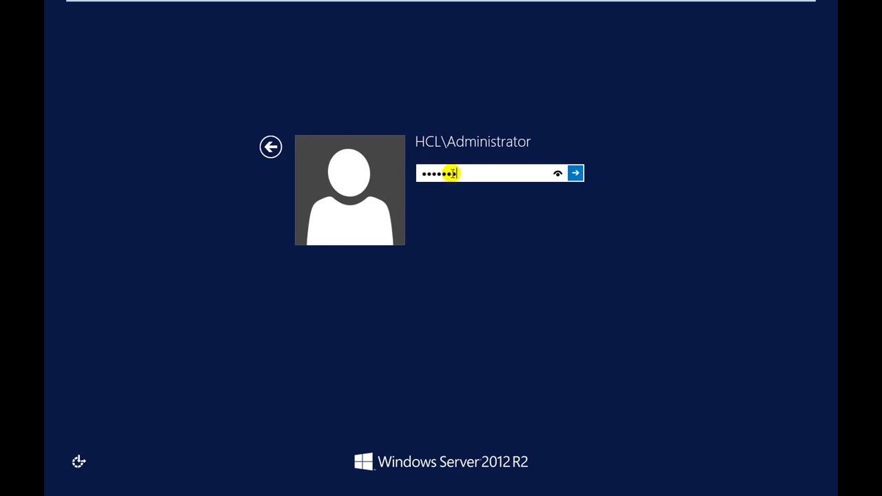
click(576, 174)
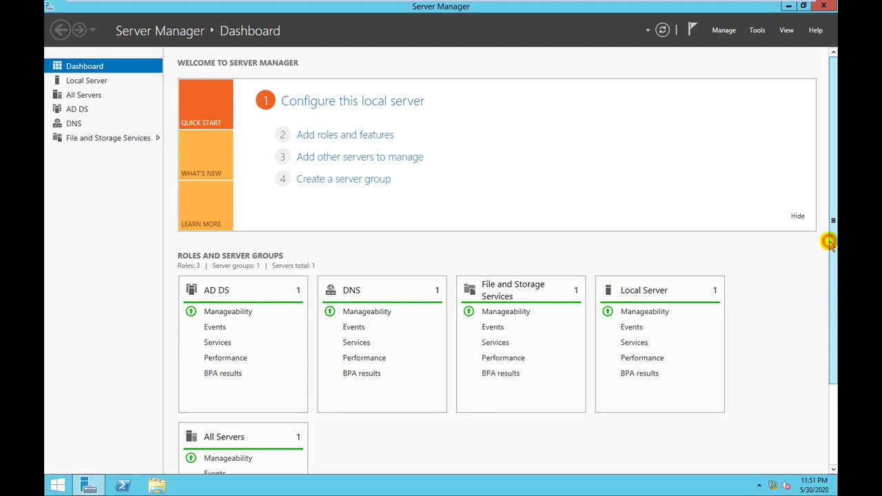
Review the AD DS, DNS and File and Storage role health, then bring up Server Manager's Tools list
drag(829, 243, 830, 104)
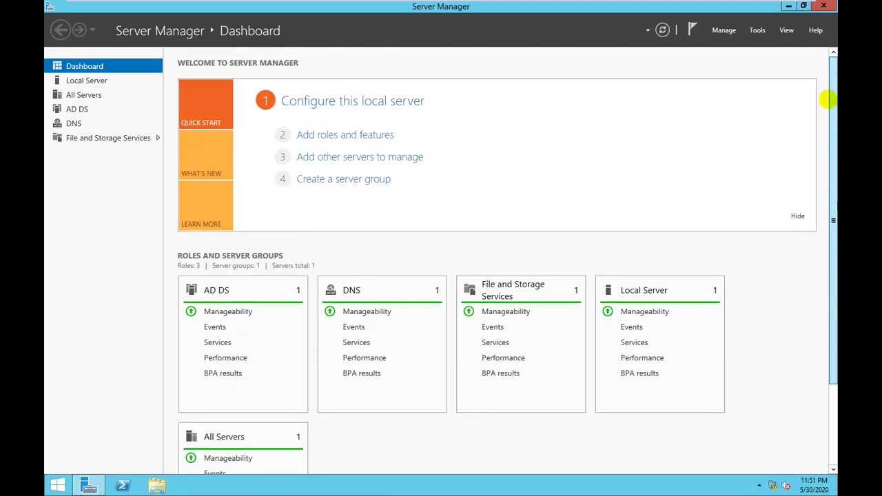
click(757, 30)
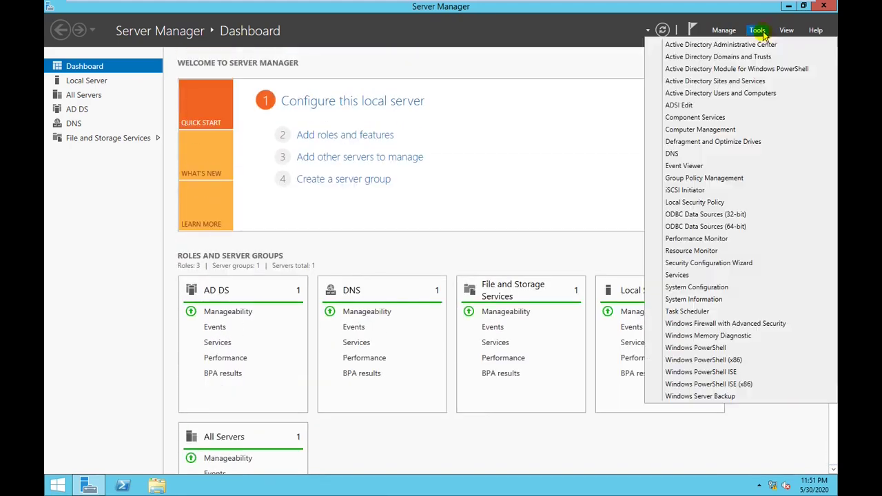
Launch Active Directory Users and Computers maximized with hcl.com expanded and a wider tree pane
click(693, 93)
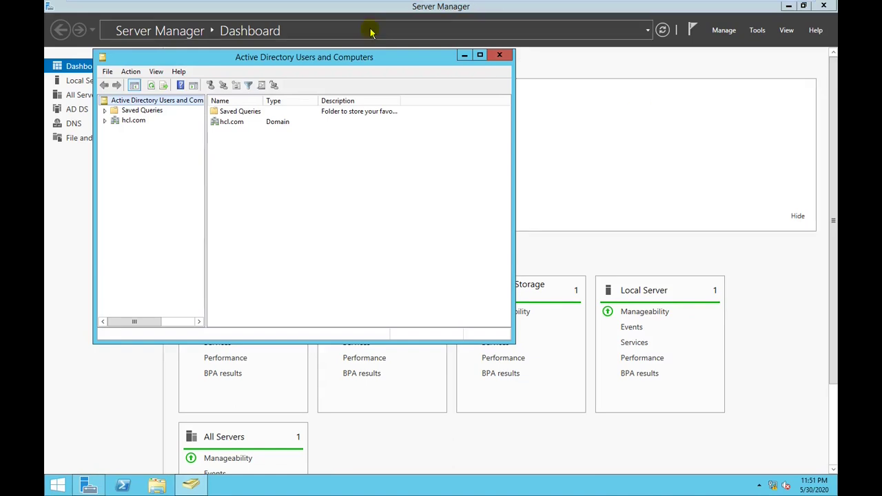
click(107, 121)
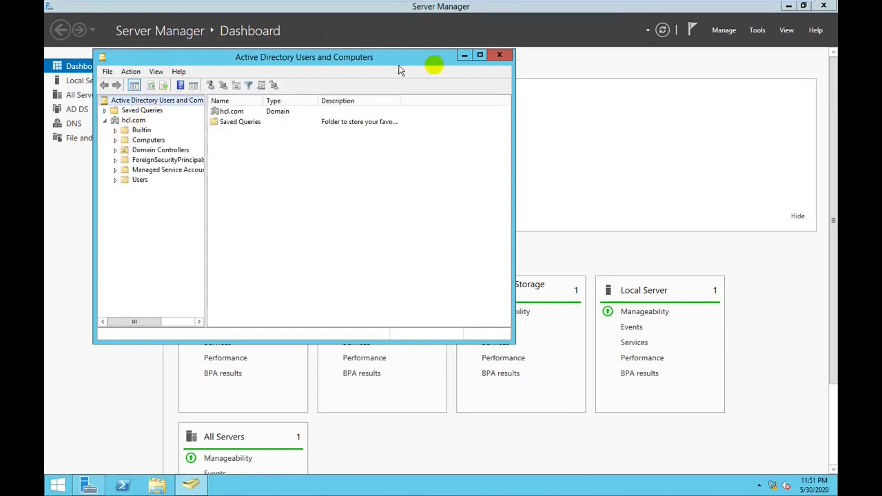
click(480, 55)
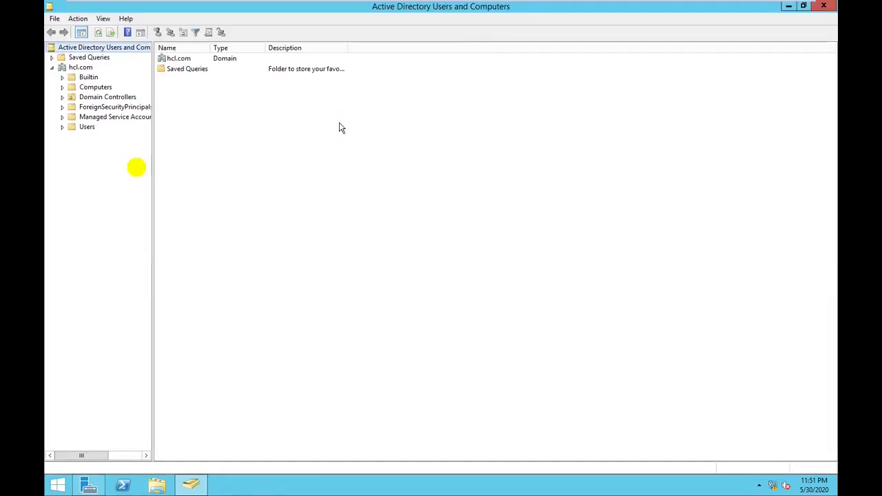
drag(152, 171, 221, 181)
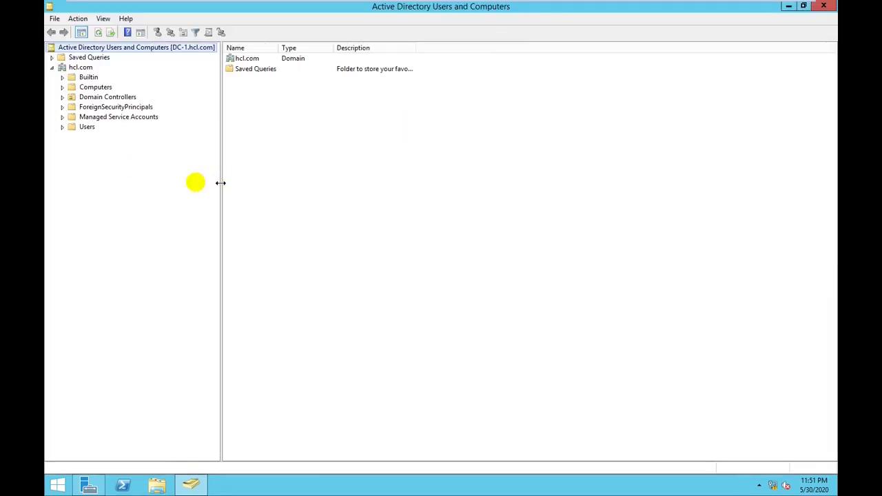
Browse the groups in the Users container and select the first fourteen entries
click(86, 129)
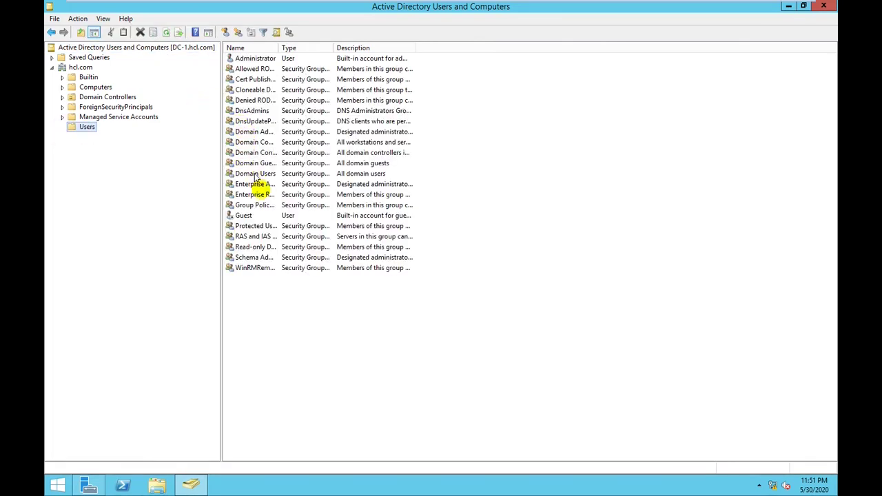
click(263, 195)
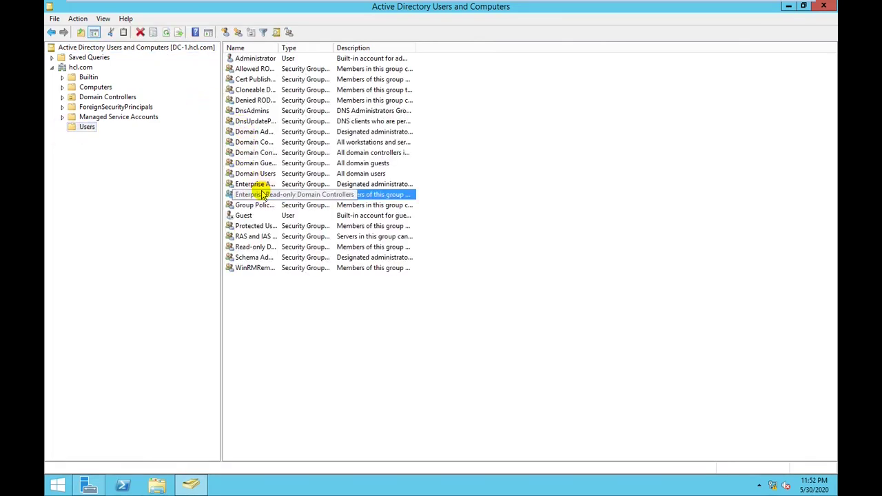
key(Down)
key(Down)
key(Down)
key(Up)
key(Up)
key(Up)
key(Up)
key(Up)
key(Up)
key(Up)
key(Up)
key(Up)
key(Up)
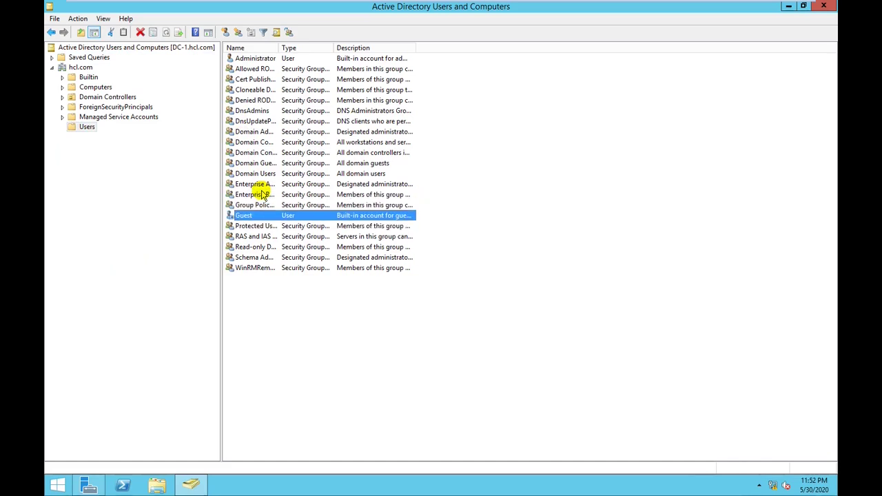
key(Home)
key(shift+Down)
key(shift+Down)
key(shift+Down)
key(shift+Down)
key(shift+Down)
key(shift+Down)
key(shift+Down)
key(shift+Down)
key(shift+Down)
key(shift+Down)
key(shift+Down)
key(shift+Down)
key(shift+Down)
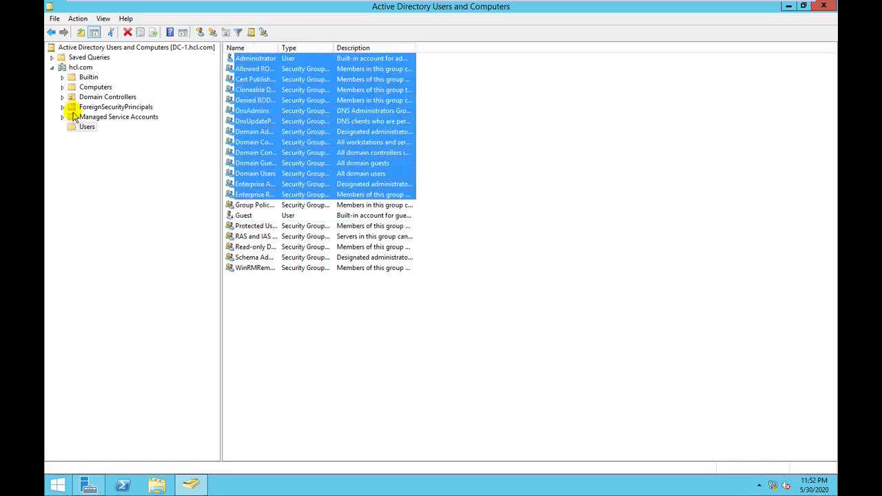
Show Domain Controllers, listing DC-1 as GC, and widen the Site column to read Default-First-Site-Name
click(84, 88)
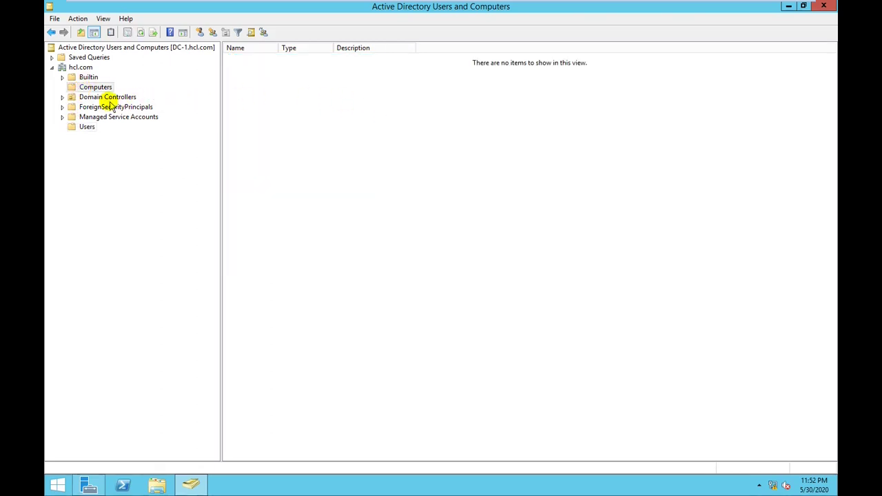
click(109, 98)
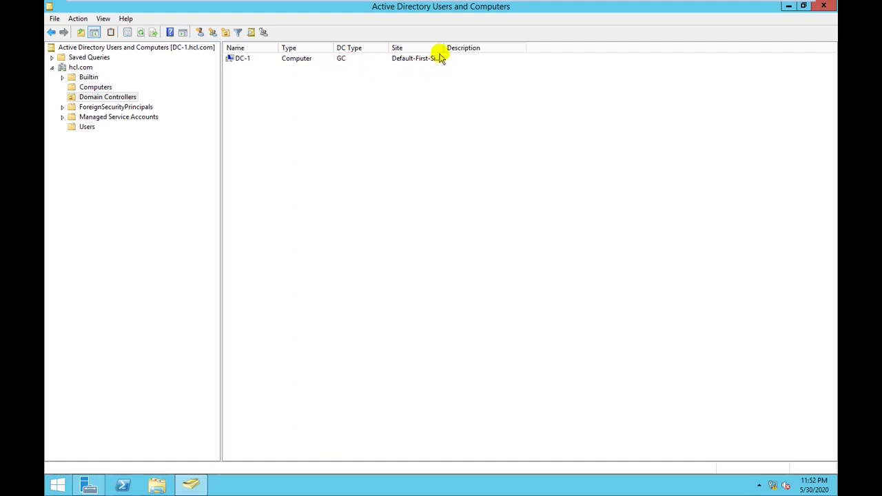
drag(441, 50, 485, 48)
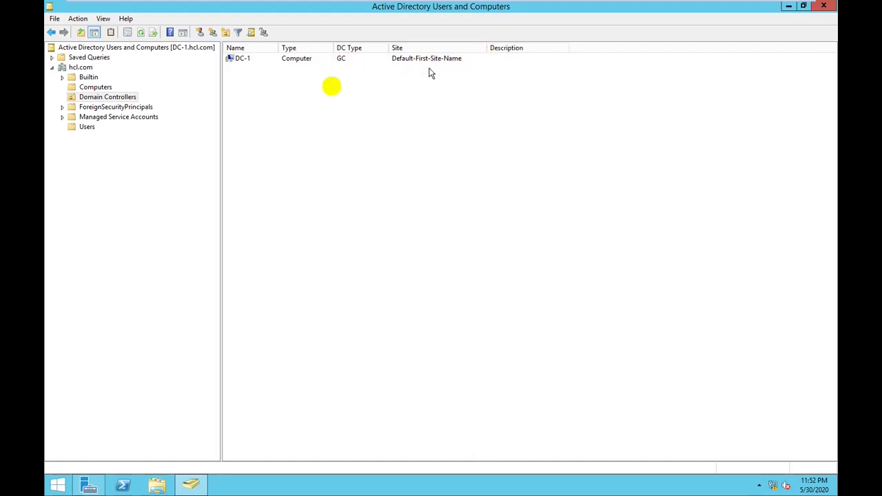
Ping hcl.com from Command Prompt, getting four replies from 10.0.0.10 with 0% loss
key(super+r)
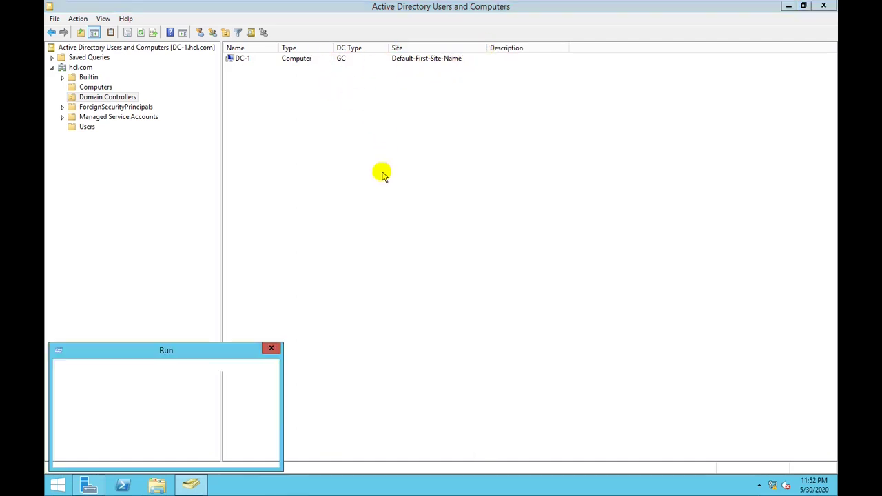
text(cmd)
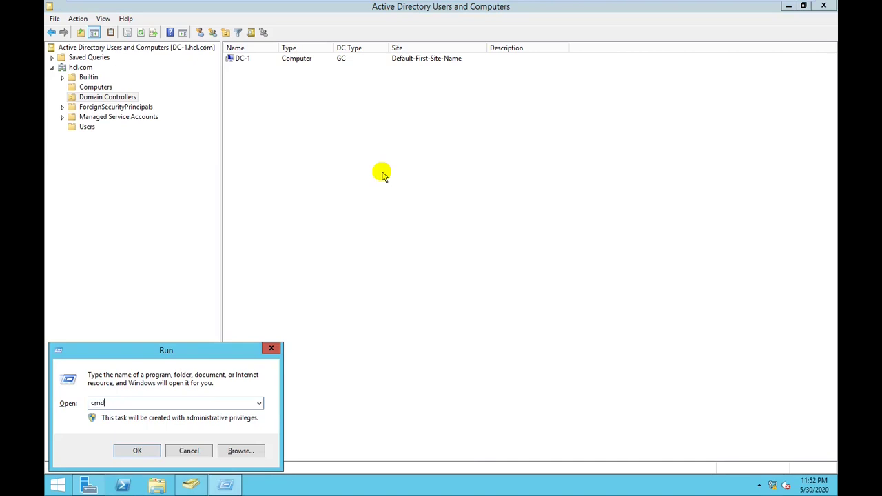
key(Return)
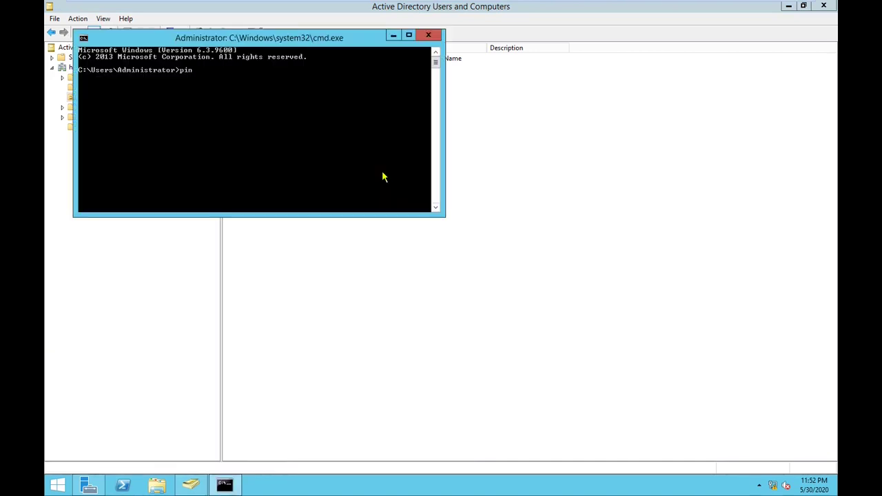
text(ping hclc)
text(om)
key(Return)
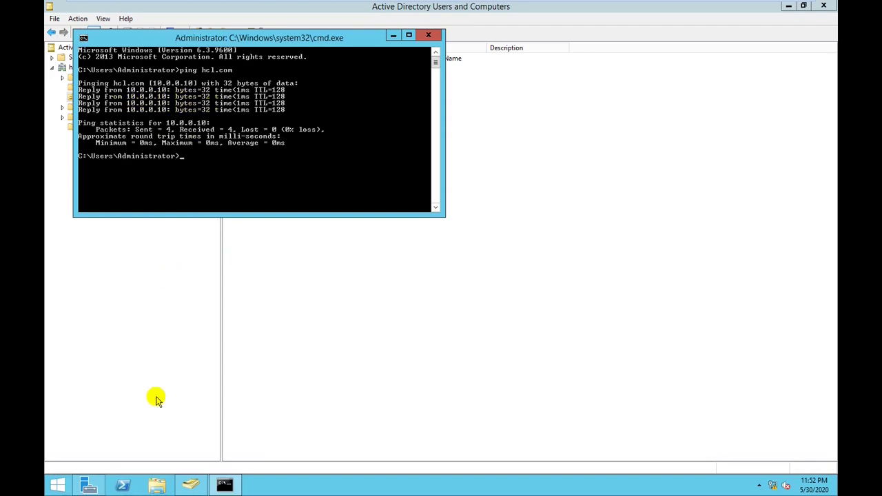
click(195, 485)
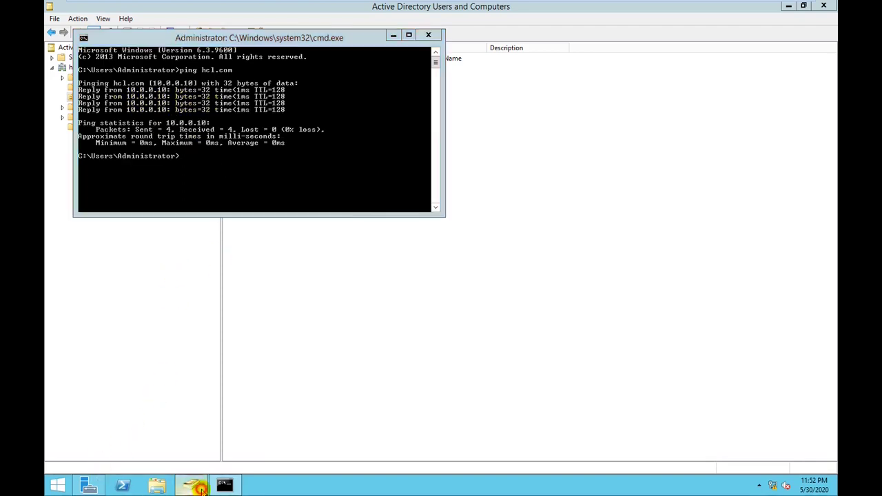
Inspect the hcl.com forward lookup zone in DNS Manager, confirming dc-1 at 10.0.0.10, then minimize it
click(95, 484)
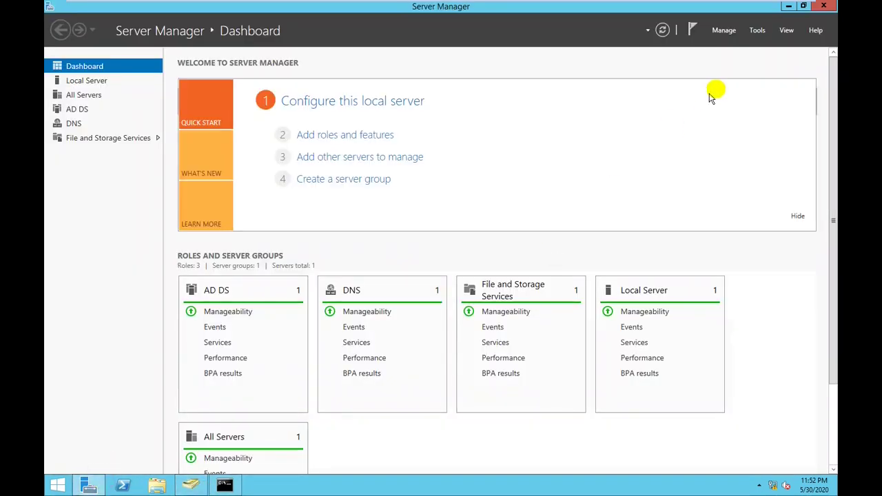
click(757, 30)
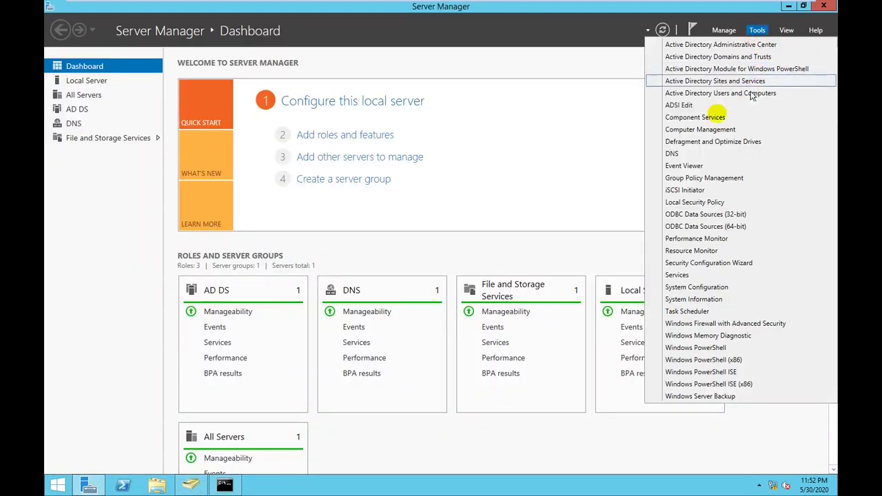
click(682, 153)
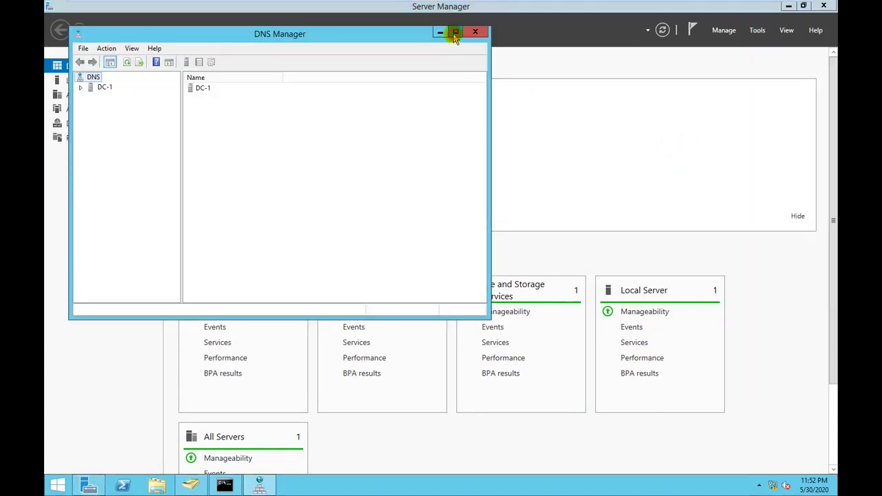
click(455, 32)
click(52, 59)
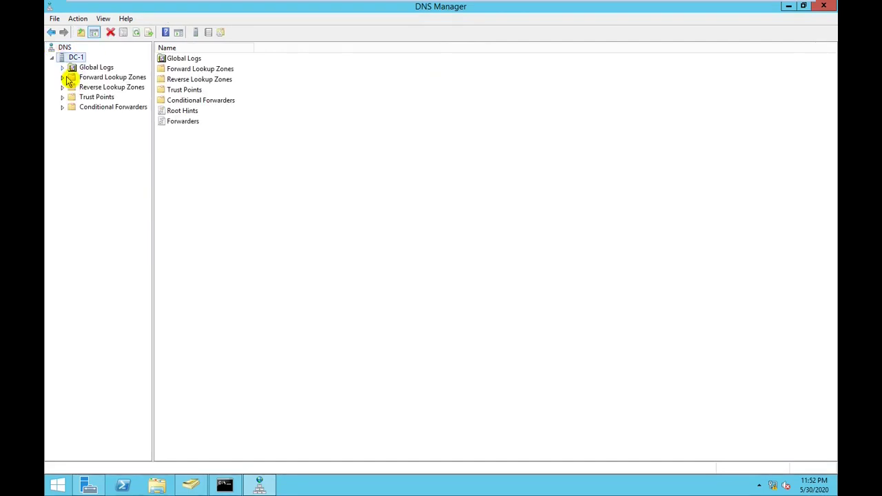
double_click(69, 78)
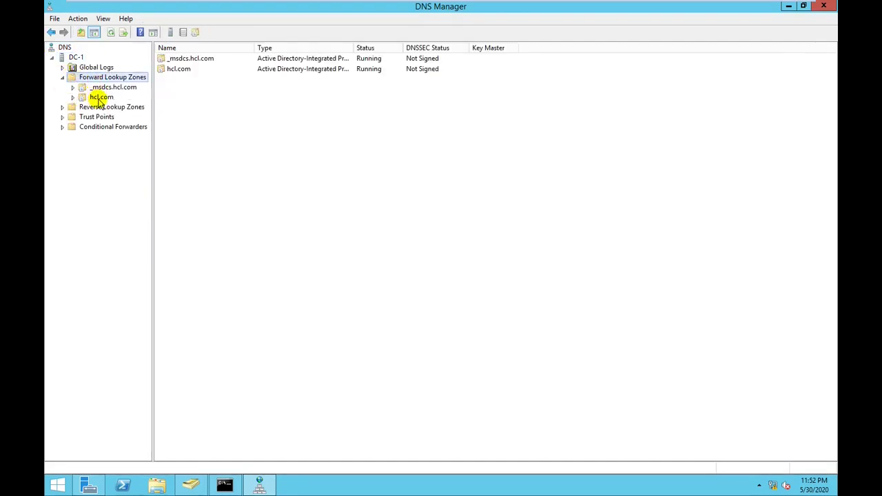
click(100, 98)
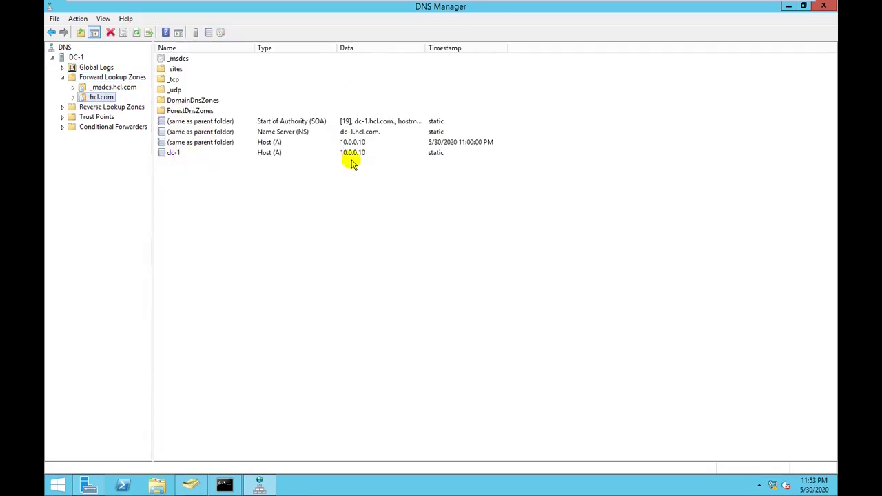
click(789, 7)
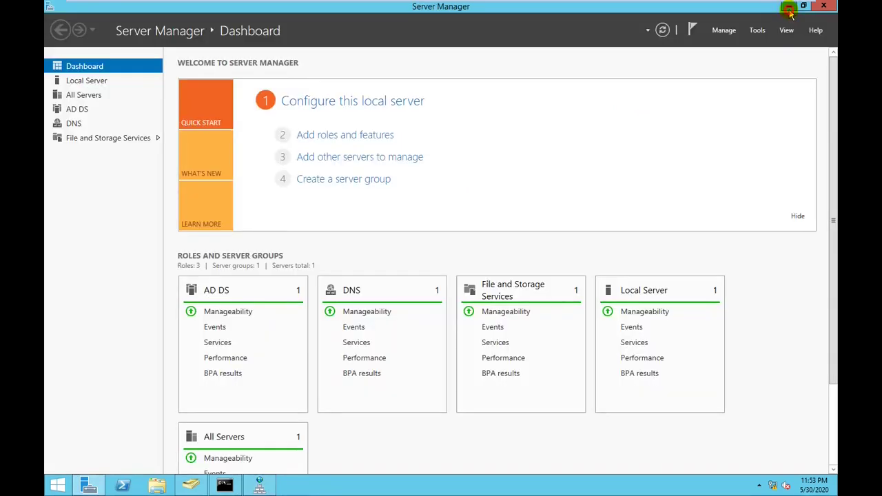
Minimize Server Manager and AD Users and Computers, close Command Prompt, and open Run over Server Manager
click(788, 9)
click(789, 8)
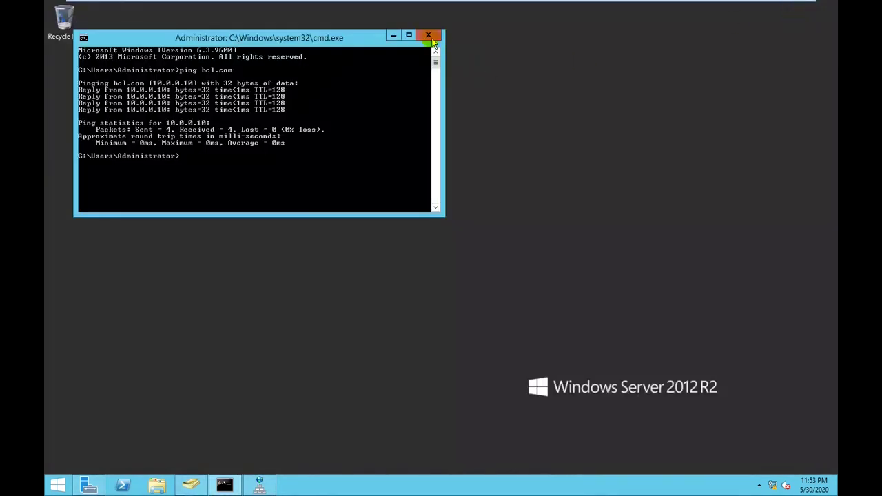
click(429, 36)
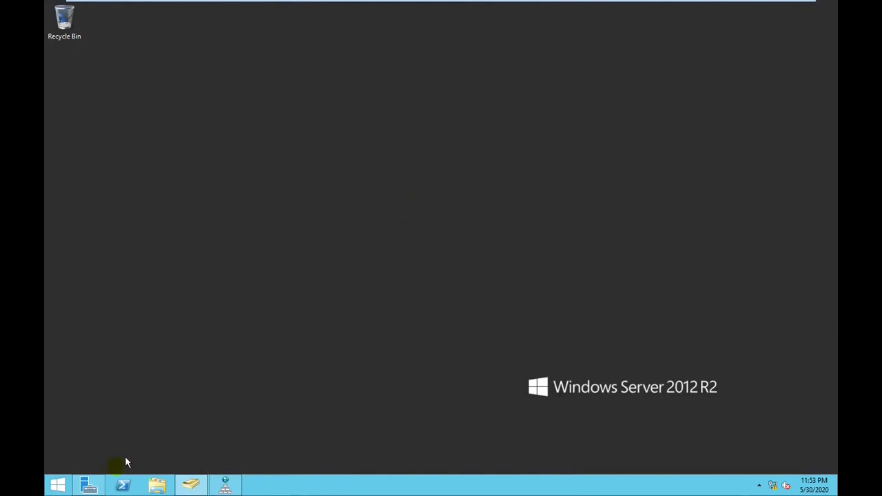
click(89, 486)
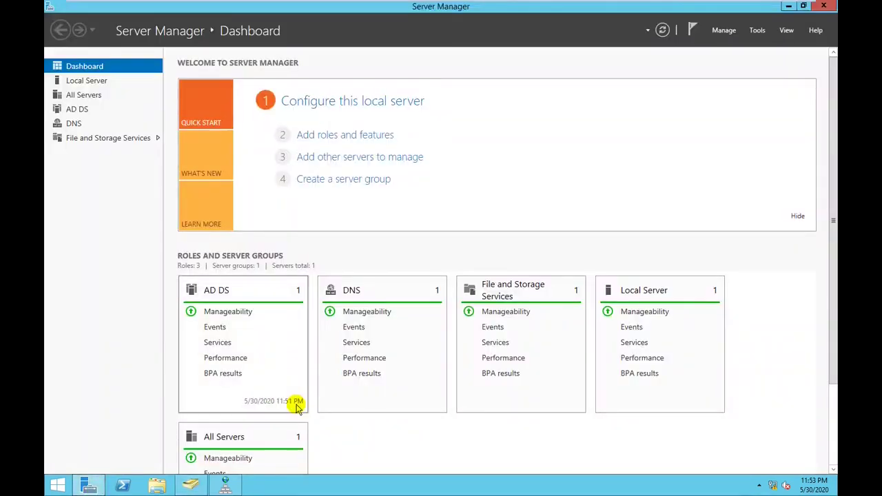
key(super+r)
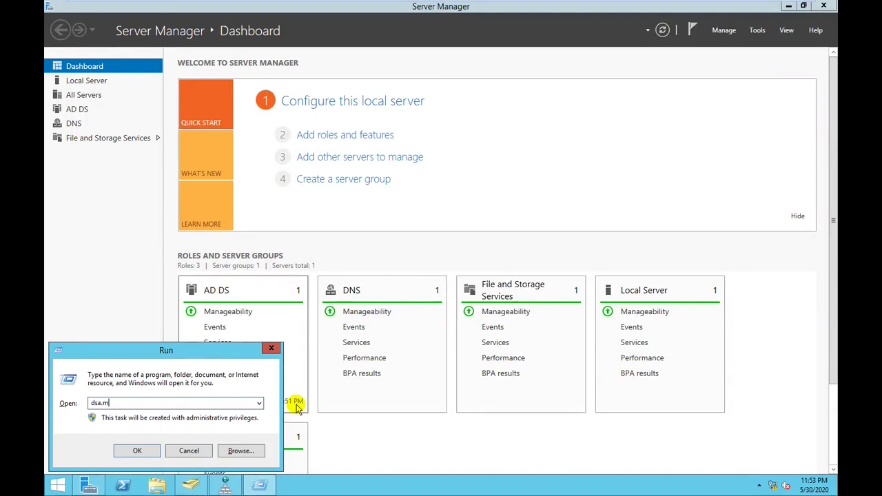
Reopen Active Directory Users and Computers via dsa.msc, maximize it to review hcl.com, then minimize it
key(Return)
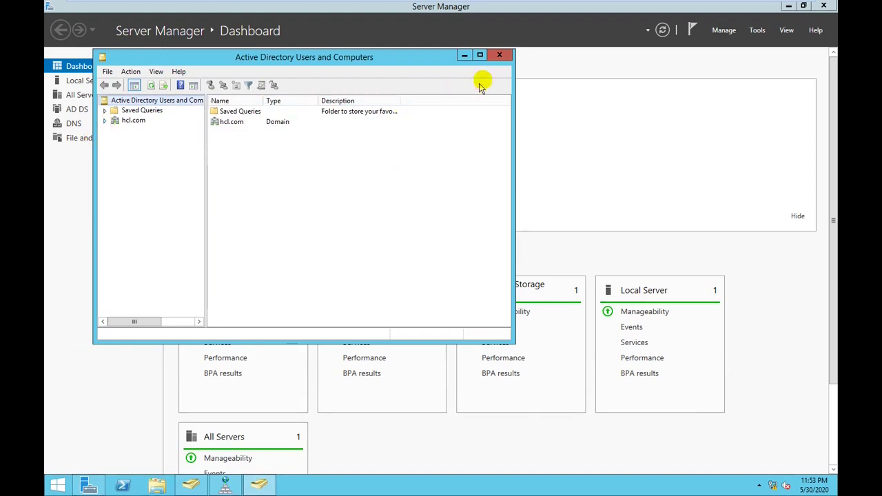
click(480, 55)
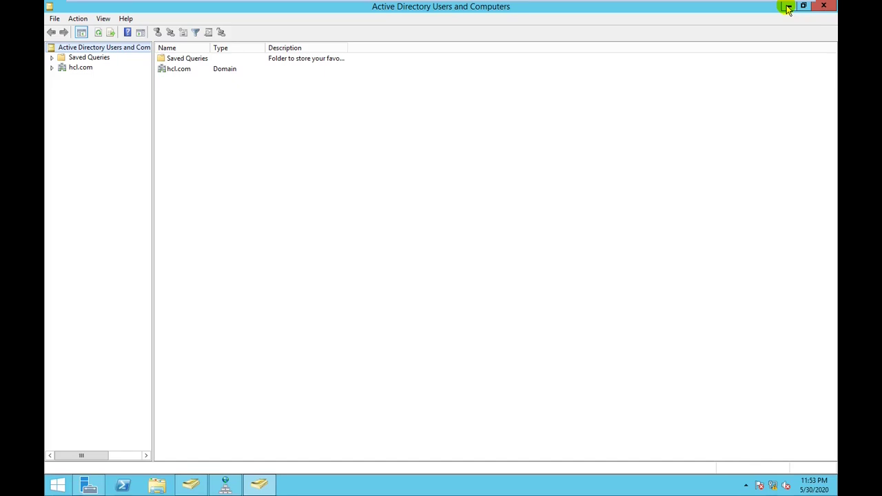
click(787, 6)
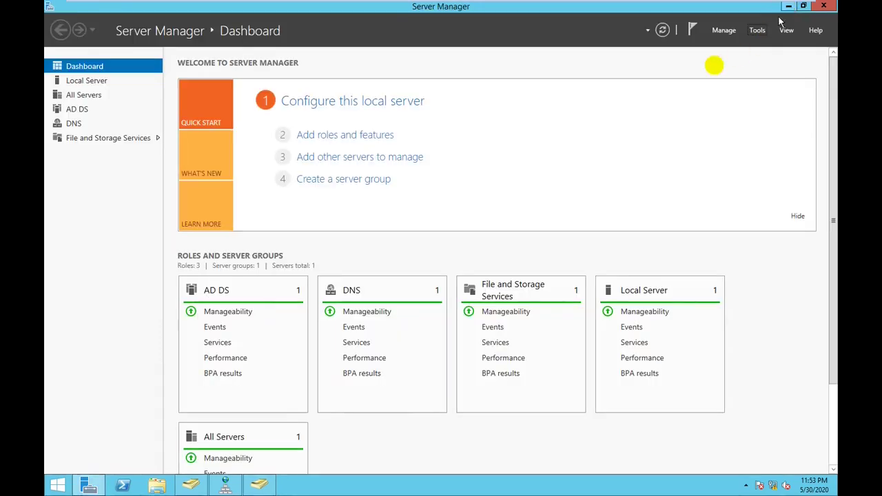